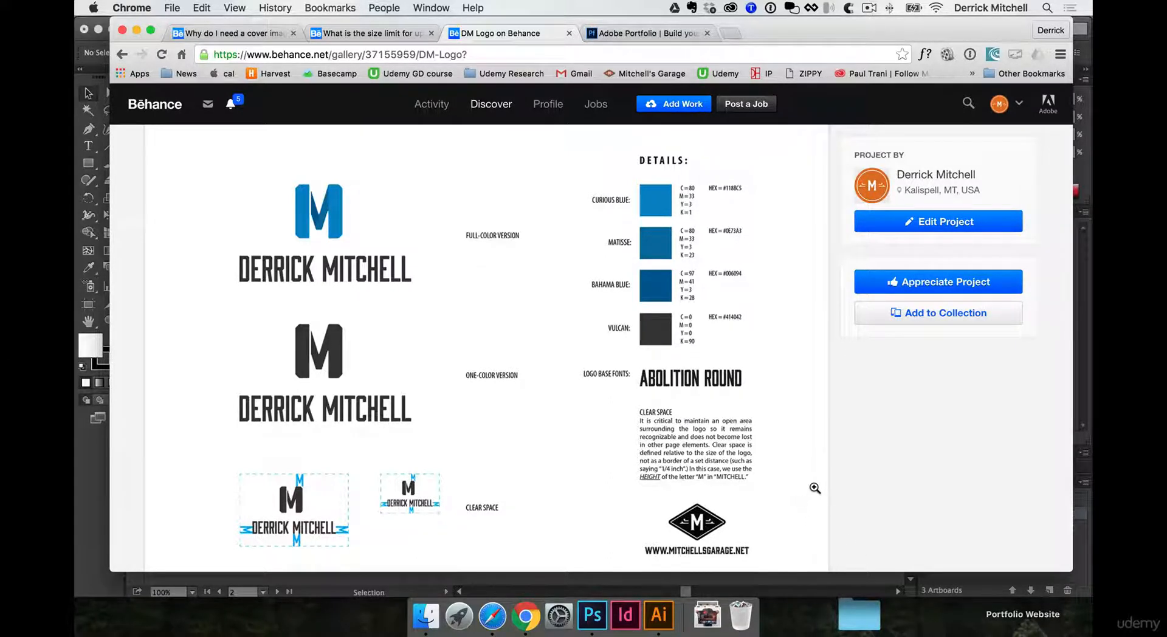
# Step: Look through the logo artwork on the DM Logo project page in Behance
pyautogui.scroll(5, 808, 510)
pyautogui.scroll(-6, 811, 498)
pyautogui.scroll(-10, 814, 485)
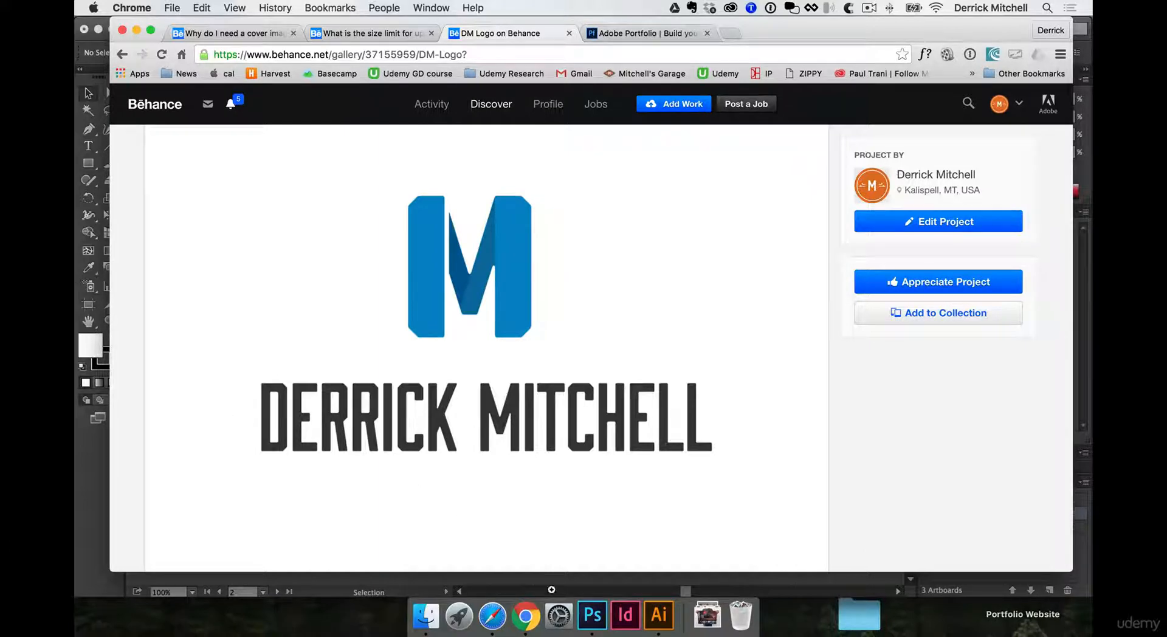
# Step: Check the required cover image dimensions in the Behance help article about cover images
pyautogui.click(238, 35)
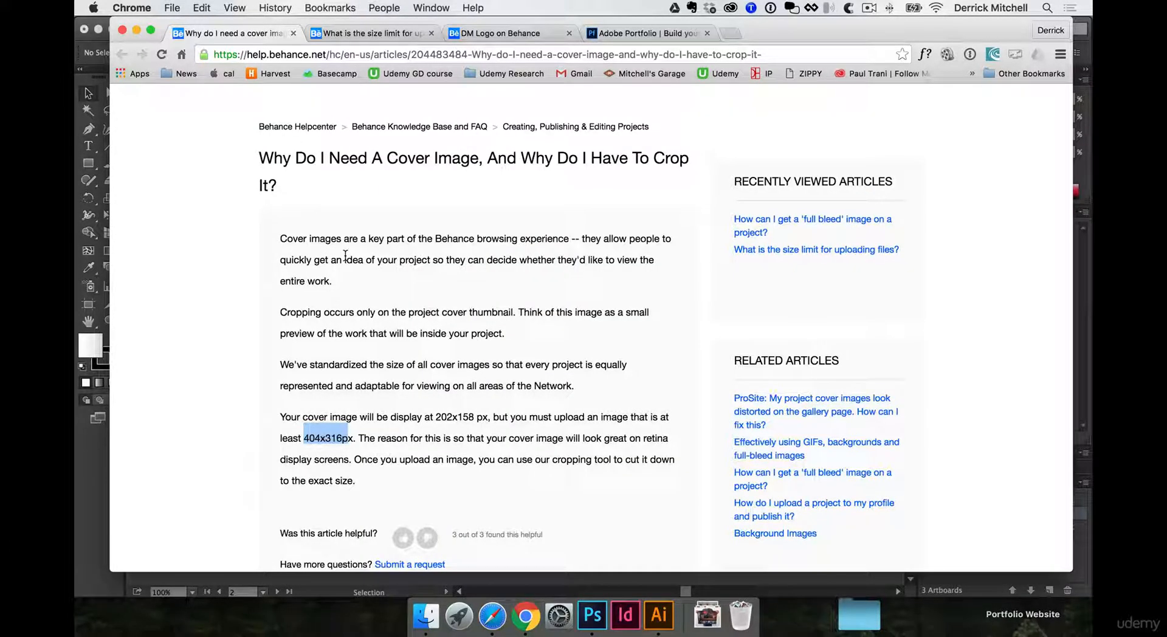
pyautogui.click(483, 409)
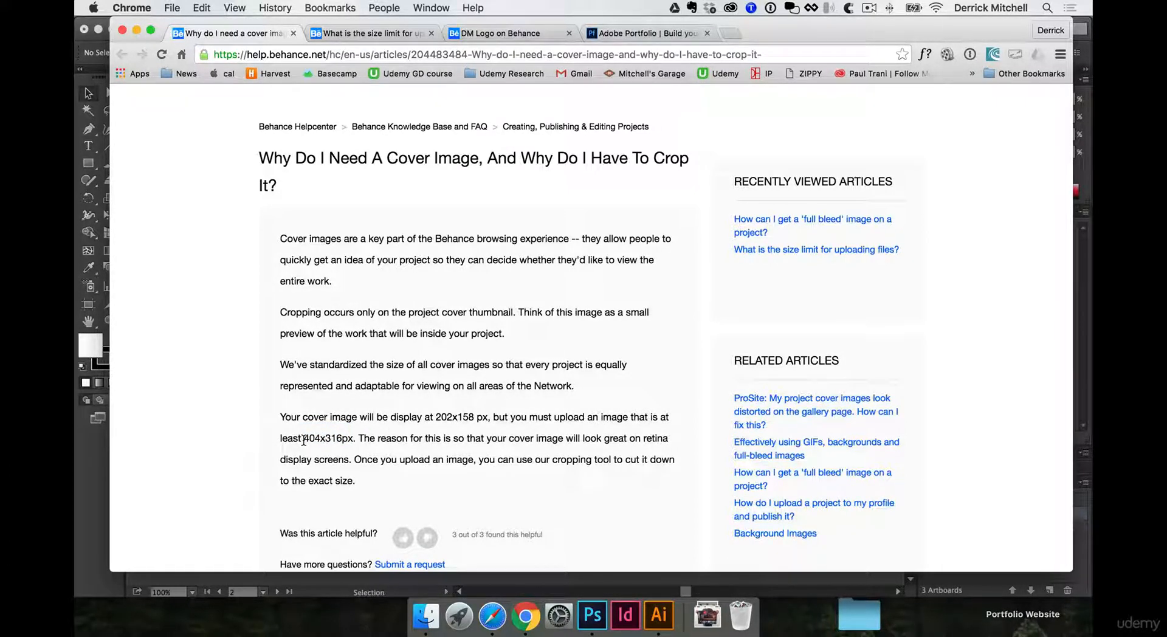
pyautogui.moveTo(435, 416); pyautogui.dragTo(474, 416)
pyautogui.click(459, 437)
pyautogui.moveTo(305, 439); pyautogui.dragTo(341, 439)
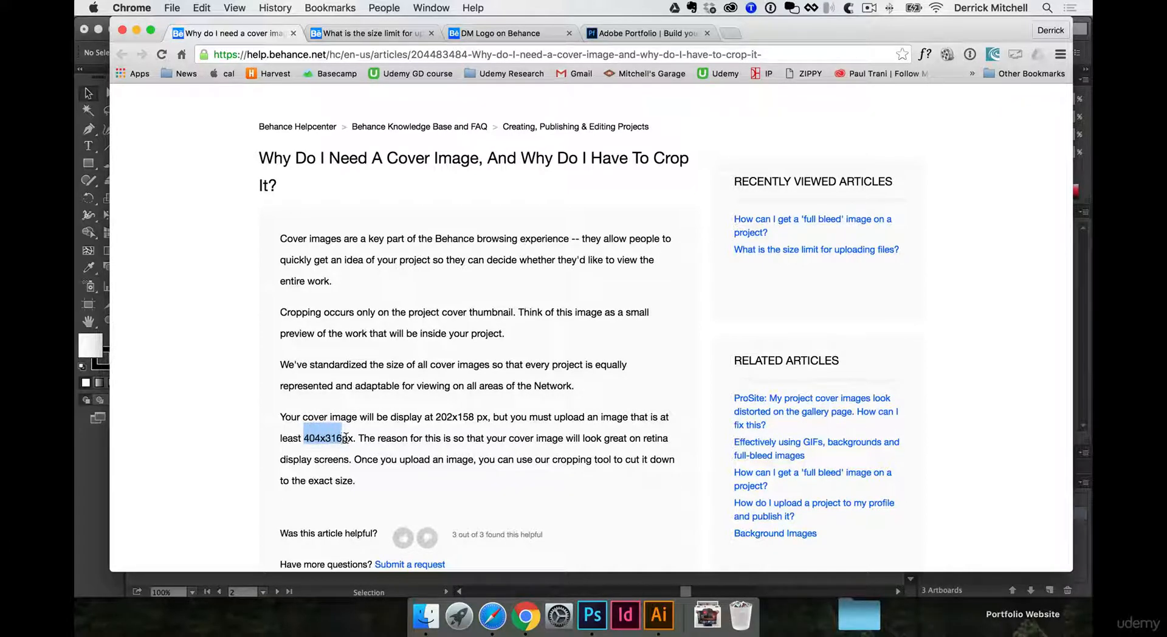
pyautogui.click(346, 437)
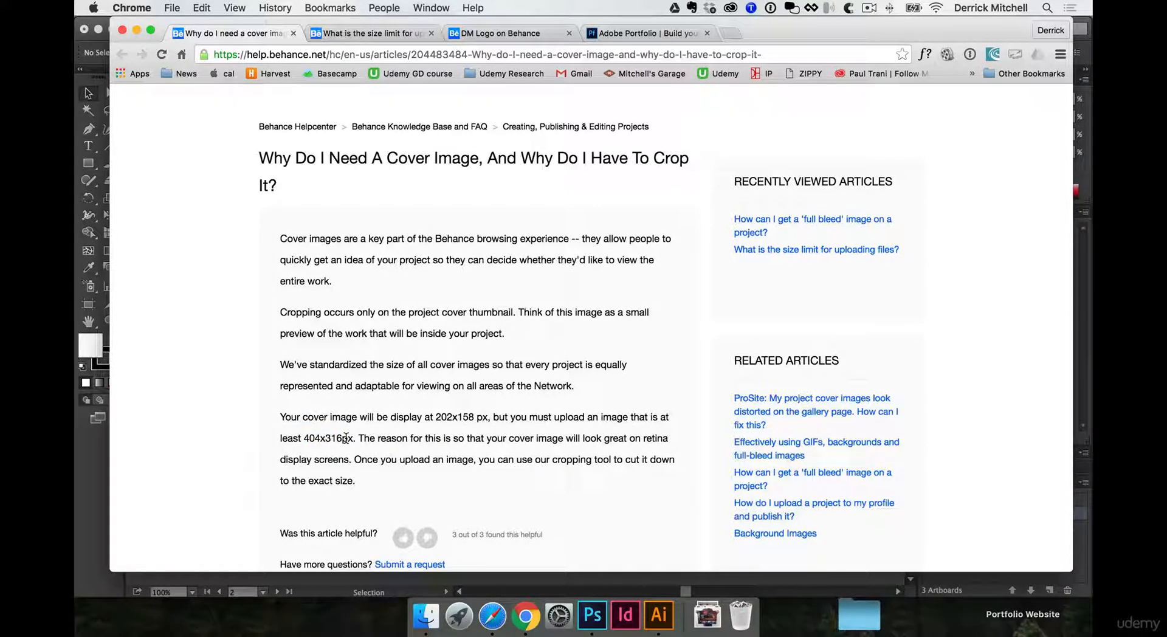
# Step: Switch to Photoshop, create a 404 x 316 pixel RGB document at 72 pixels/inch, and fill its layer with the white background color
pyautogui.click(592, 615)
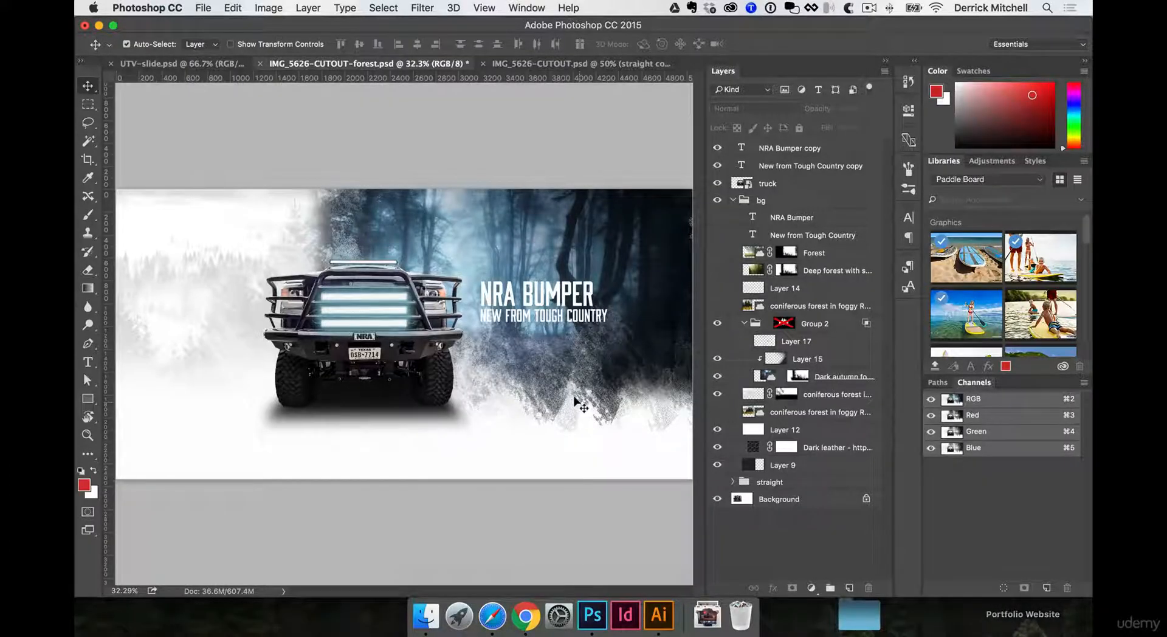
pyautogui.press('super+n')
pyautogui.doubleClick(690, 260)
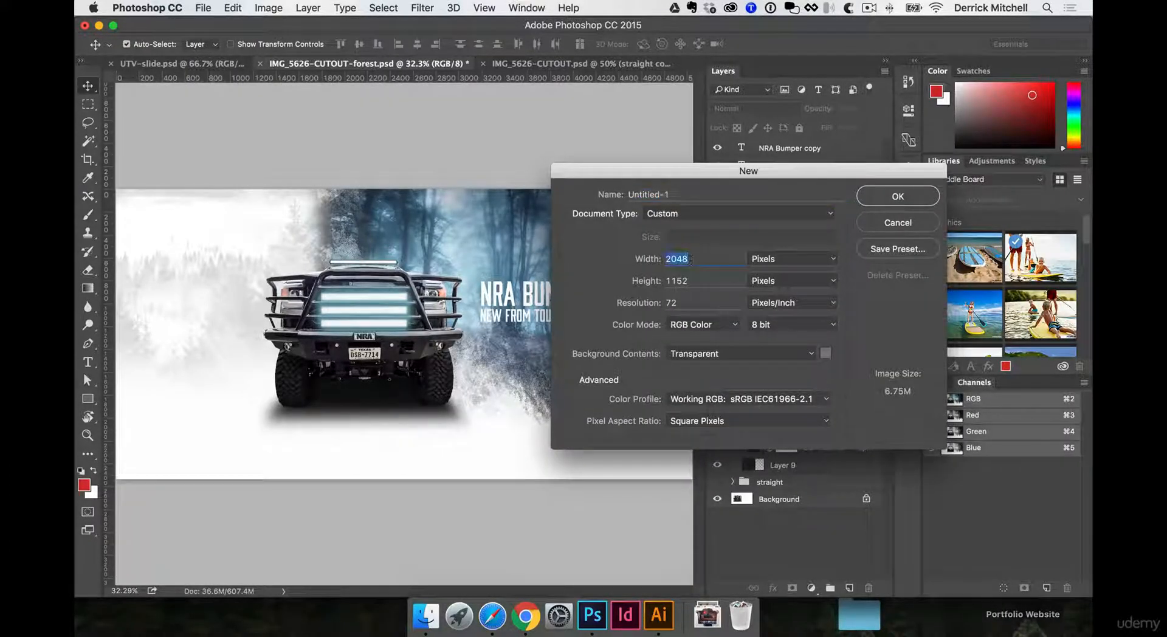
pyautogui.write('4044')
pyautogui.press('Tab')
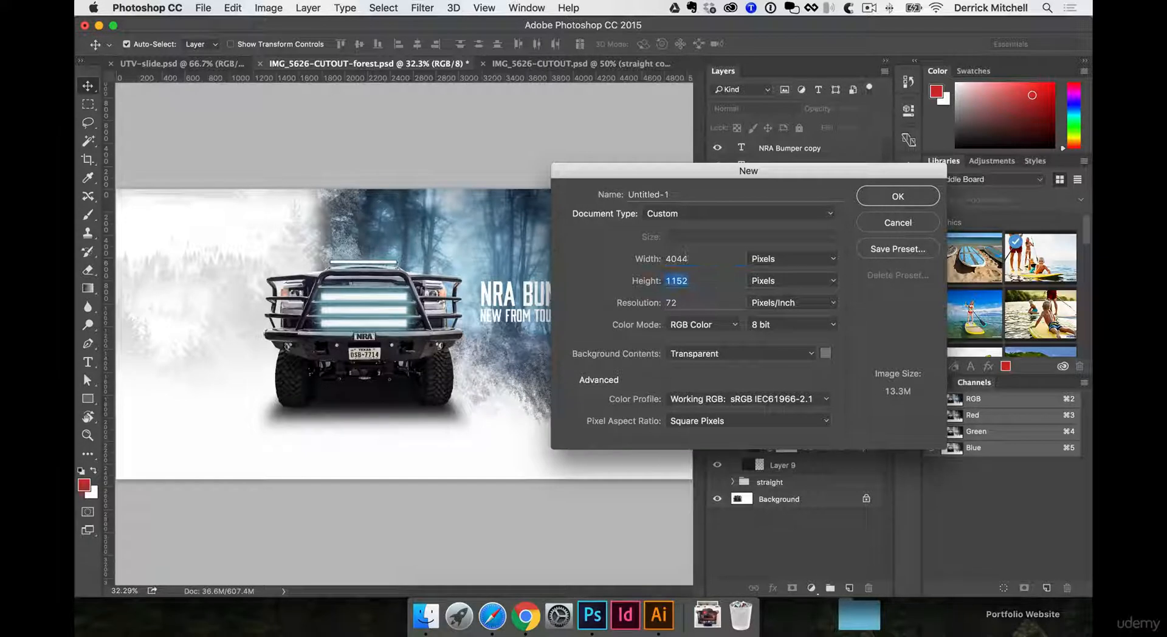
pyautogui.write('316')
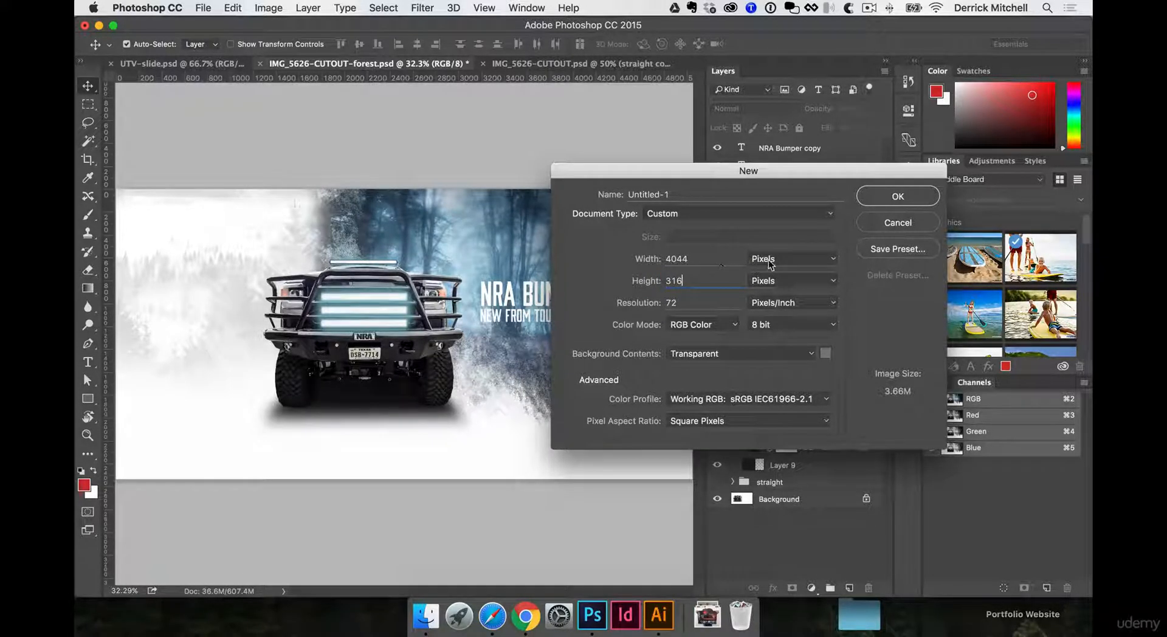
pyautogui.click(693, 325)
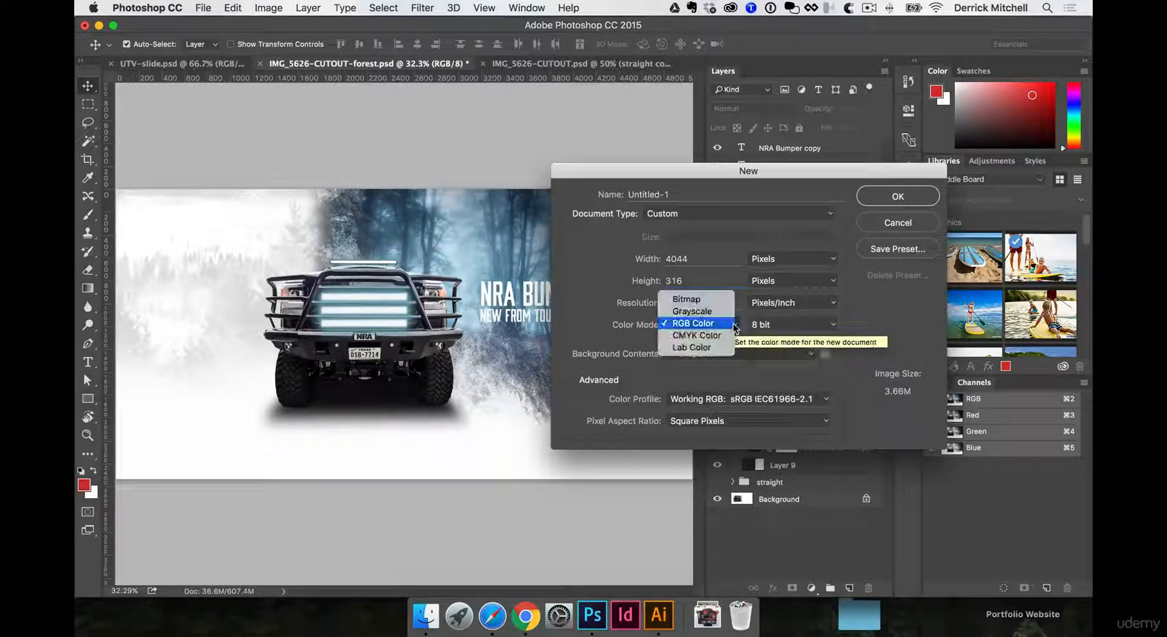
pyautogui.click(632, 325)
pyautogui.doubleClick(674, 302)
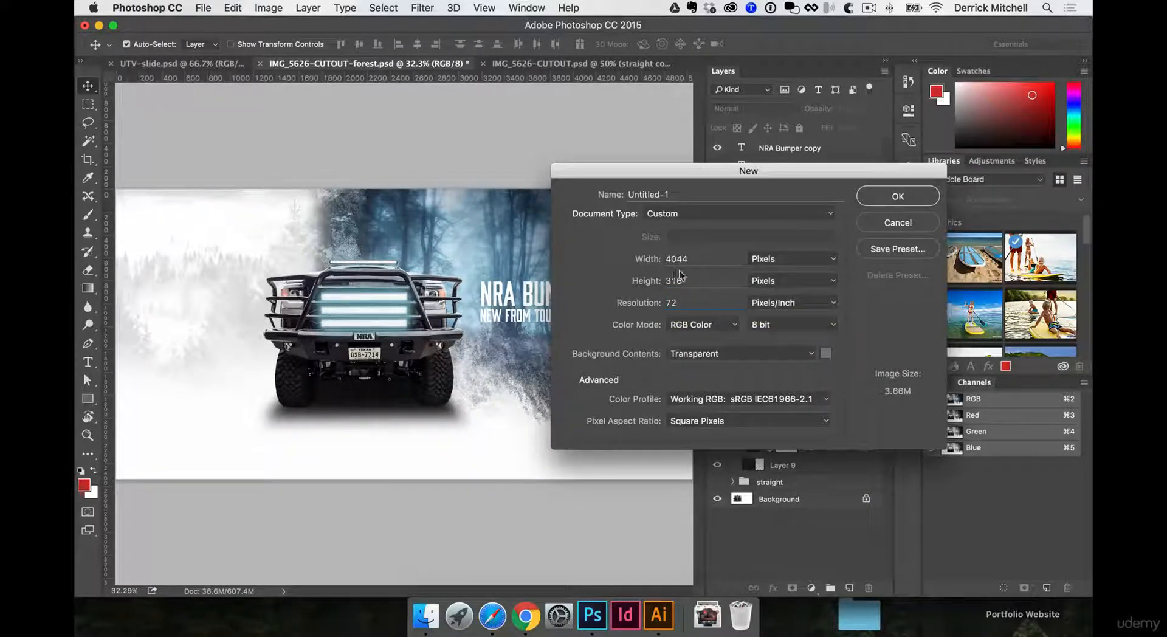
pyautogui.doubleClick(707, 256)
pyautogui.write('404')
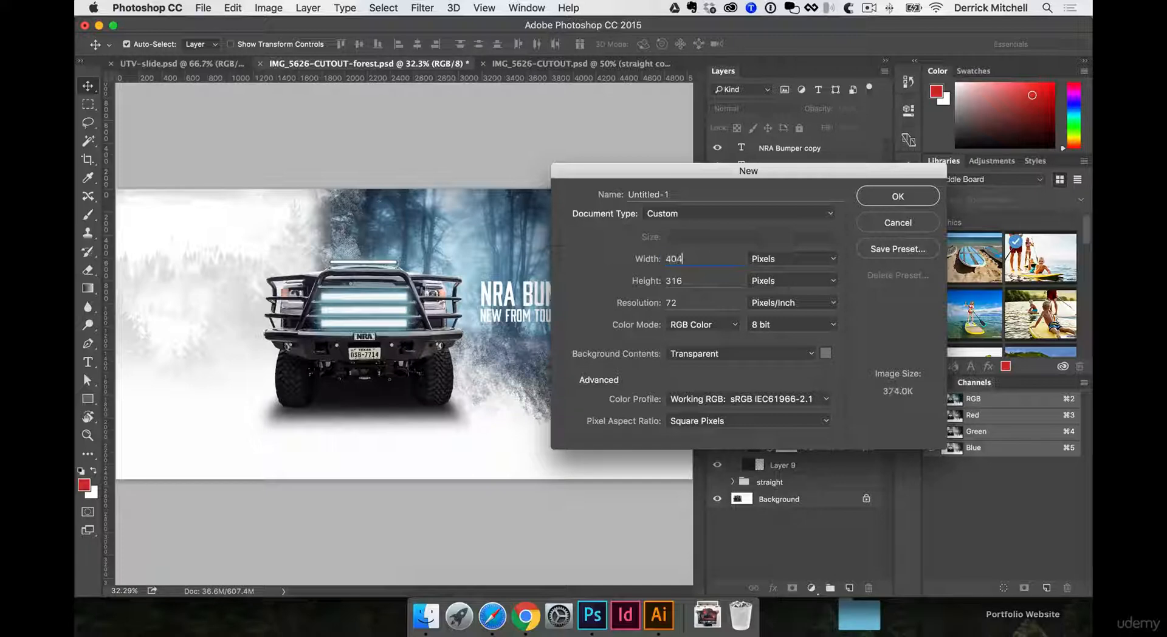
pyautogui.click(887, 198)
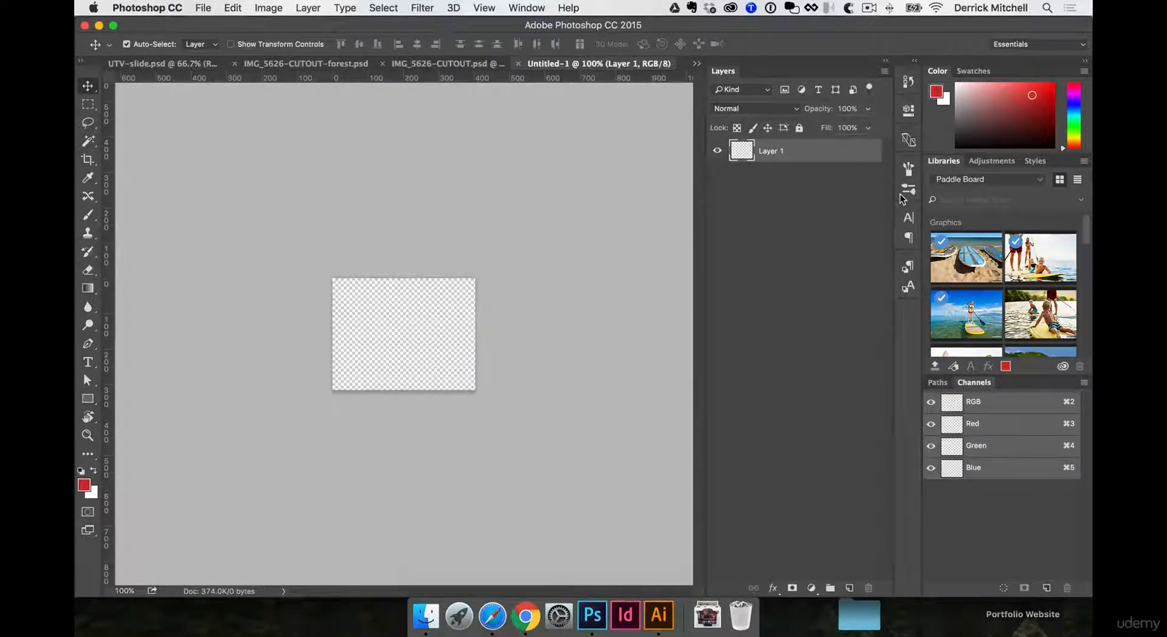
pyautogui.press('super+space')
pyautogui.press('super+BackSpace')
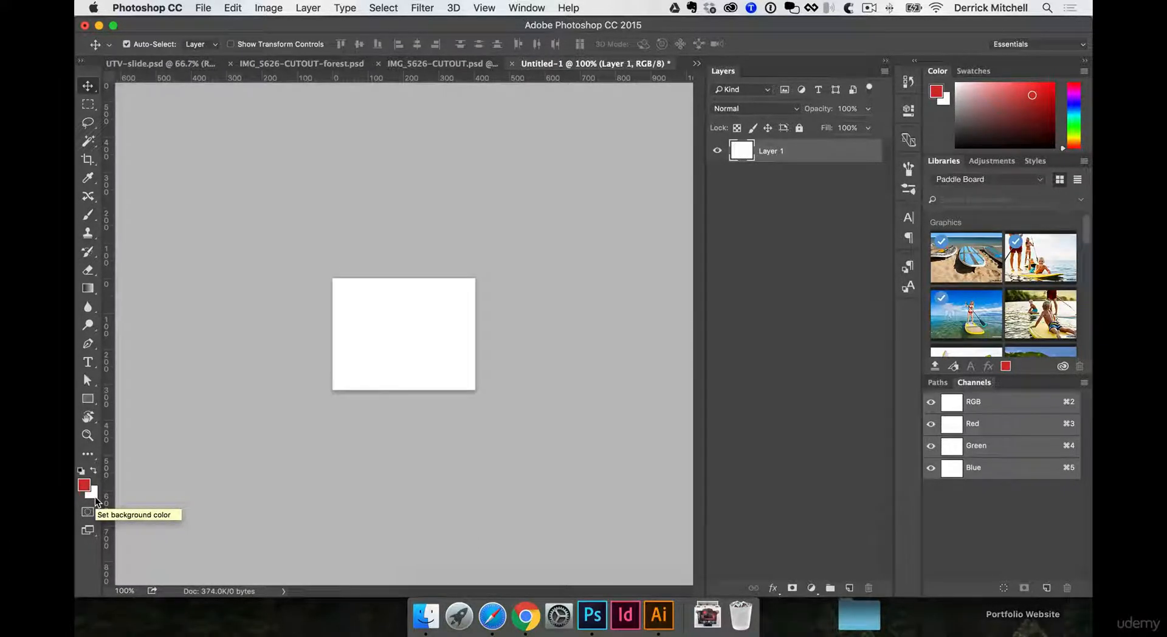
# Step: Switch to Illustrator and copy only the blue M symbol from inside the grouped full-color logo
pyautogui.click(655, 613)
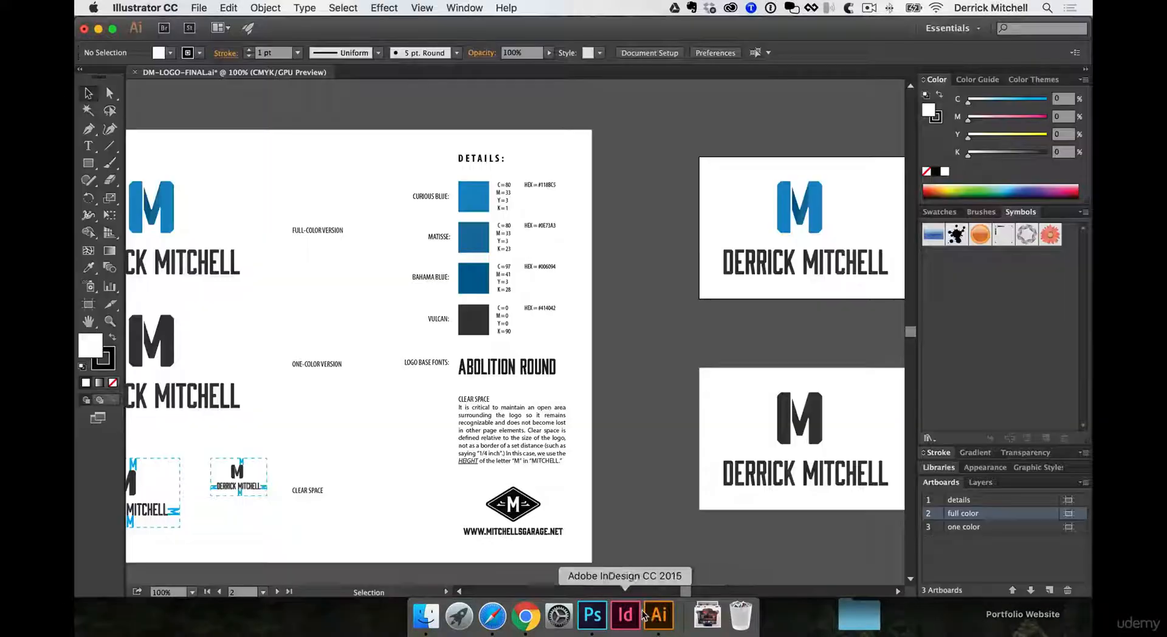
pyautogui.hscroll(1, 642, 336)
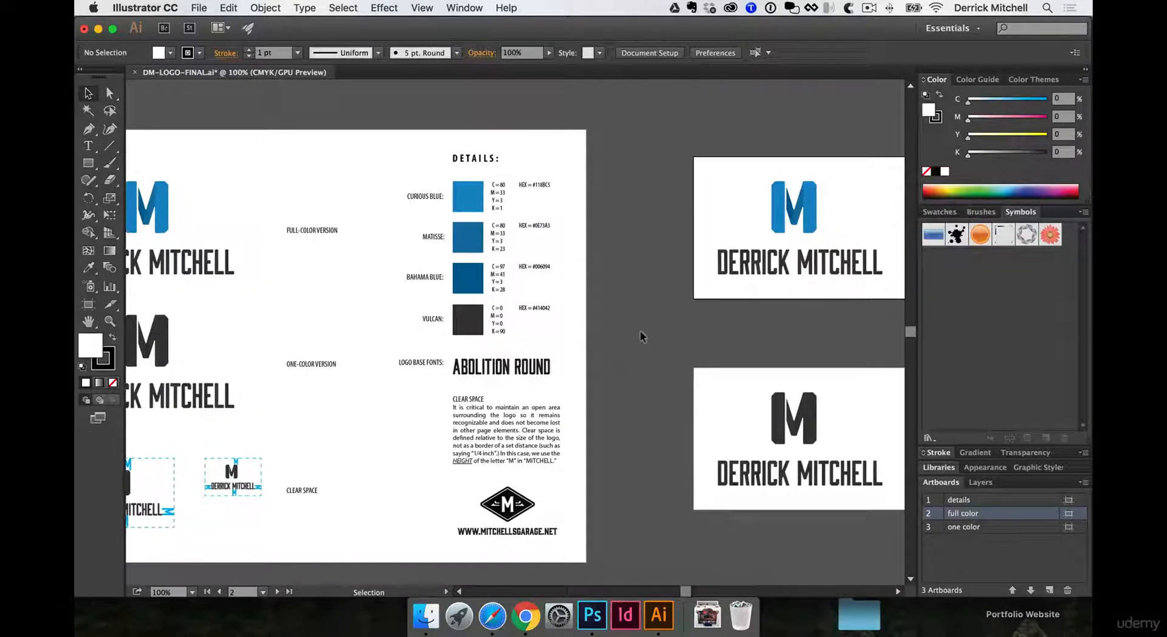
pyautogui.hscroll(4, 638, 338)
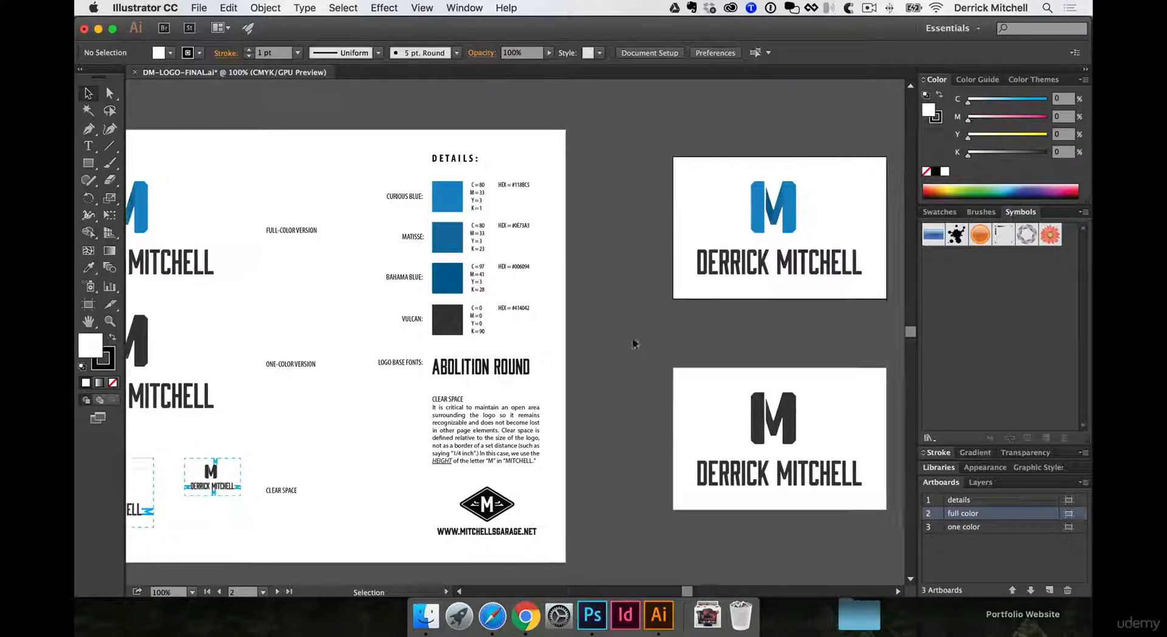
pyautogui.click(756, 206)
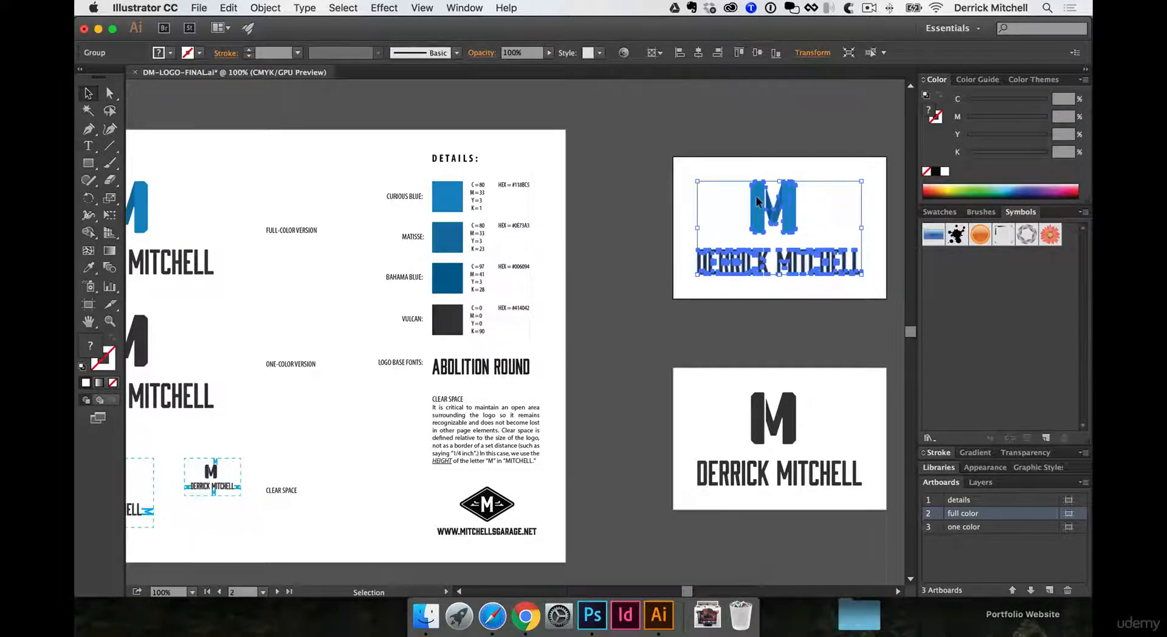
pyautogui.doubleClick(757, 202)
pyautogui.click(753, 208)
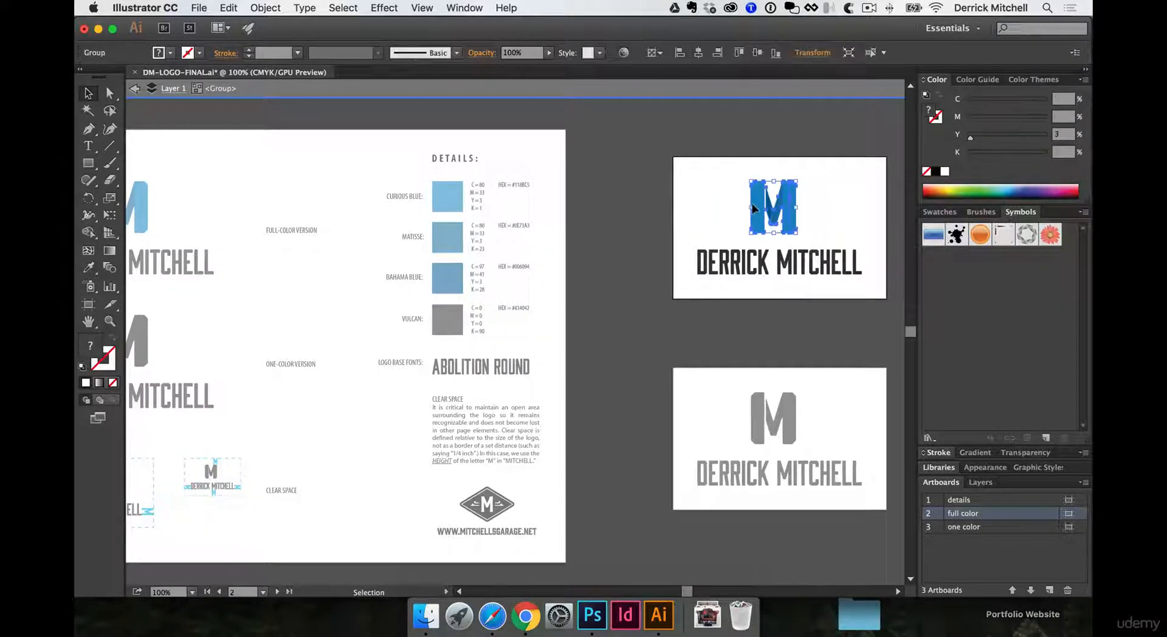
pyautogui.press('a')
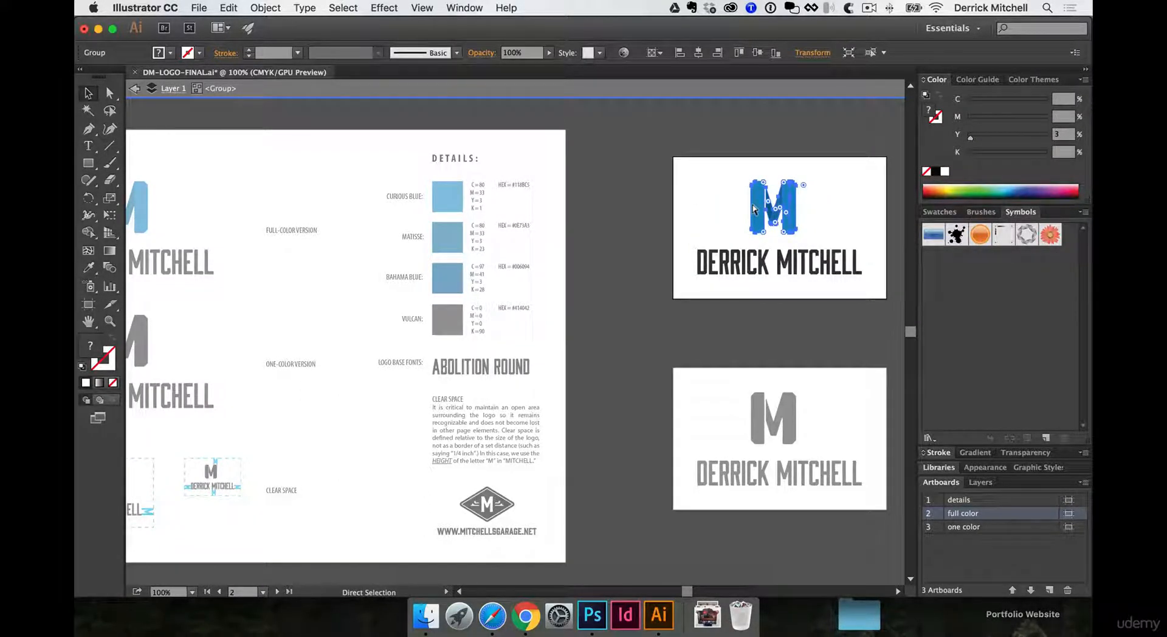
# Step: Switch back to Photoshop, paste the M as a Smart Object, and enlarge it from its center to nearly fill the canvas height
pyautogui.click(593, 632)
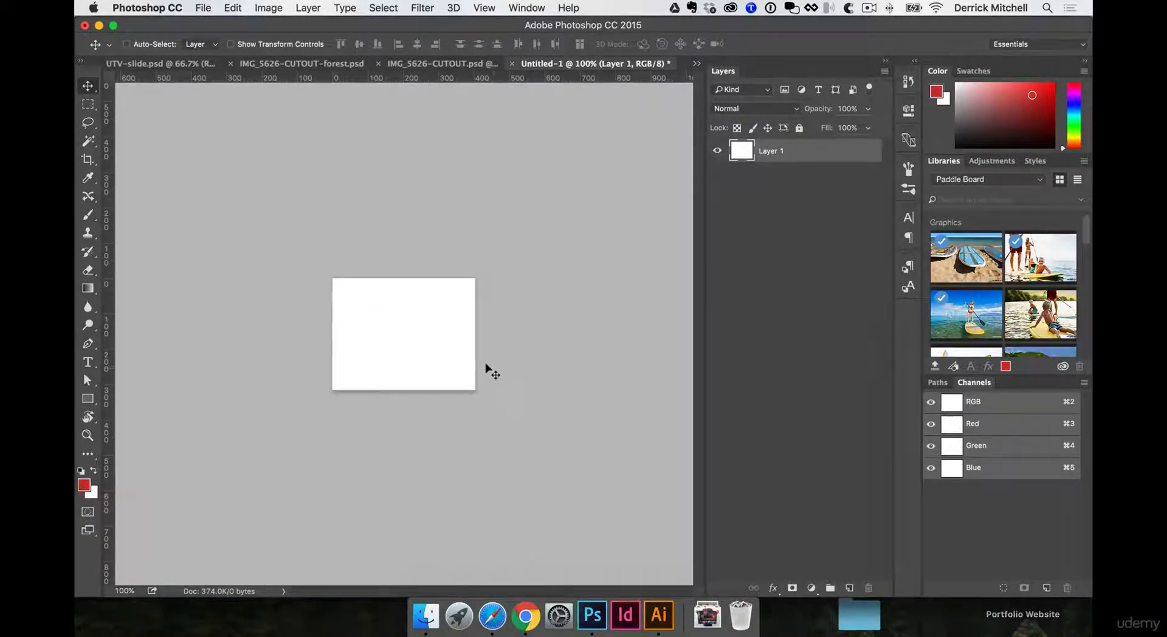
pyautogui.press('super+v')
pyautogui.click(691, 368)
pyautogui.click(834, 358)
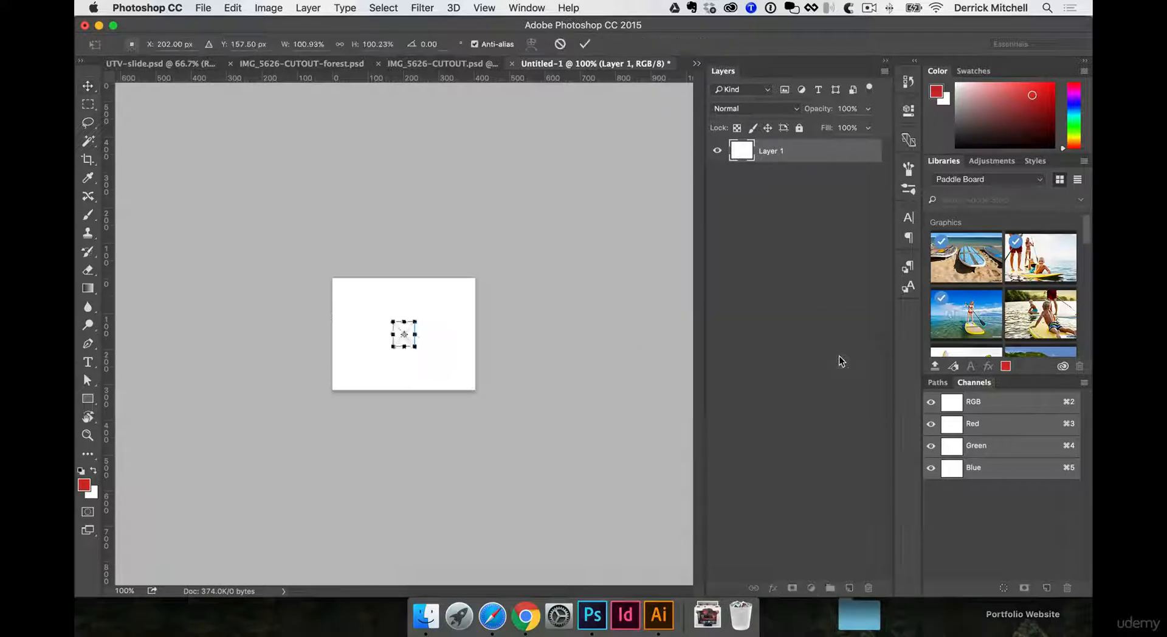
pyautogui.moveTo(417, 320); pyautogui.dragTo(450, 297)
pyautogui.press('Return')
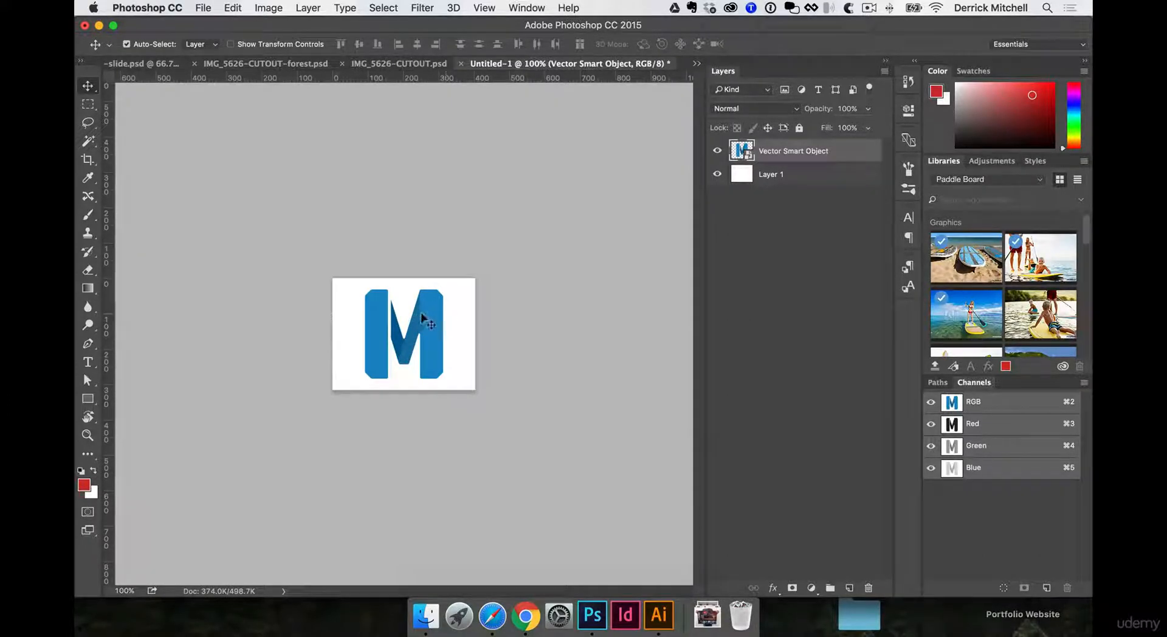
# Step: Sample the M's dark blue as the foreground color and its lighter blue as the background color
pyautogui.press('i')
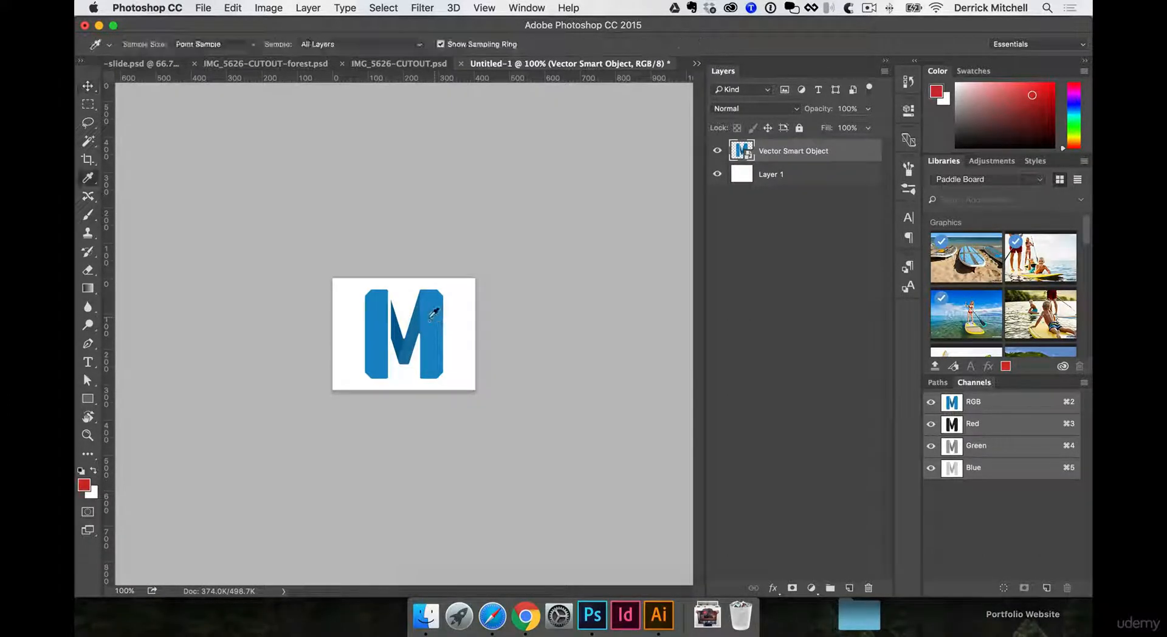
pyautogui.click(392, 333)
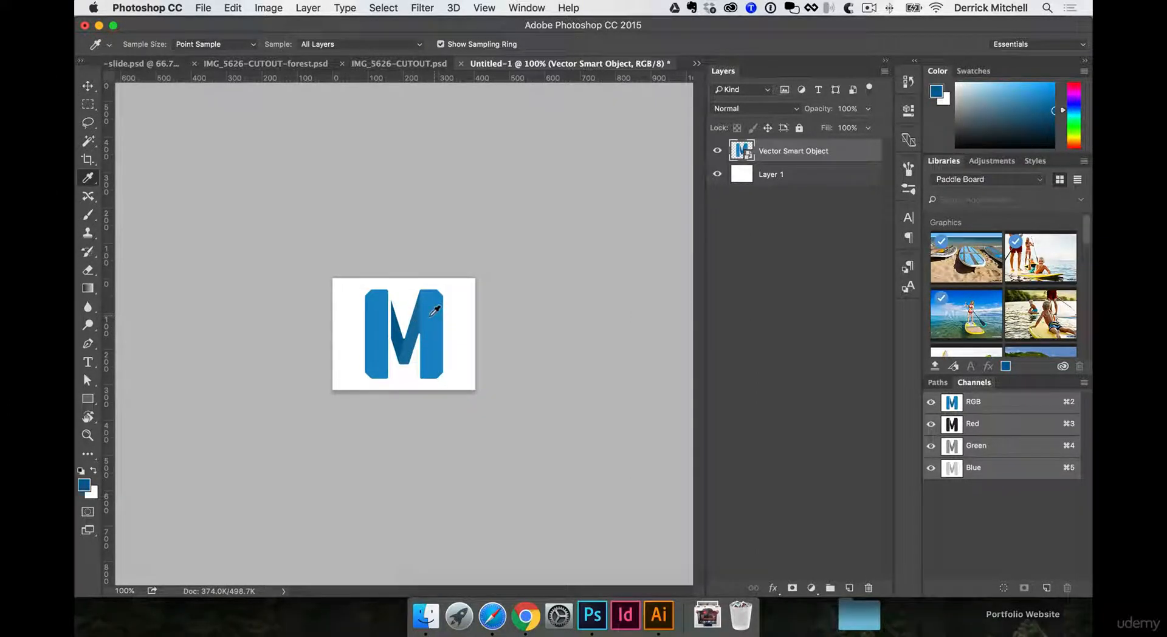
pyautogui.keyDown('alt'); pyautogui.click(435, 311); pyautogui.keyUp('alt')
# Step: Fill Layer 1 with a foreground-to-background radial gradient running diagonally from the upper-left corner of the canvas to the lower-right
pyautogui.click(769, 175)
pyautogui.press('g')
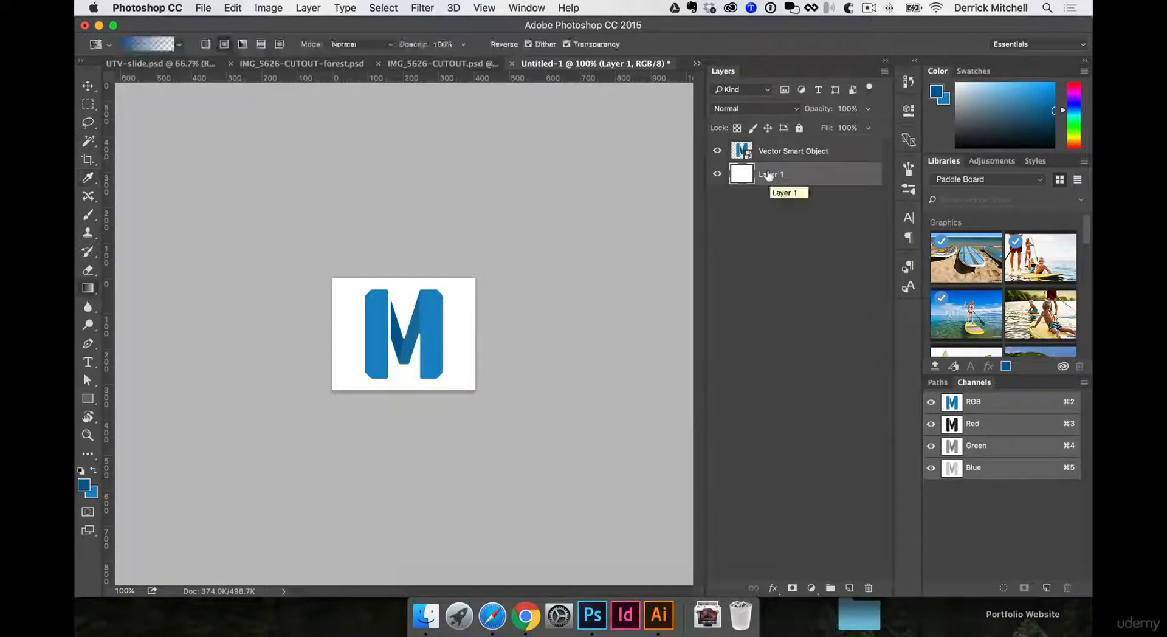
pyautogui.click(179, 45)
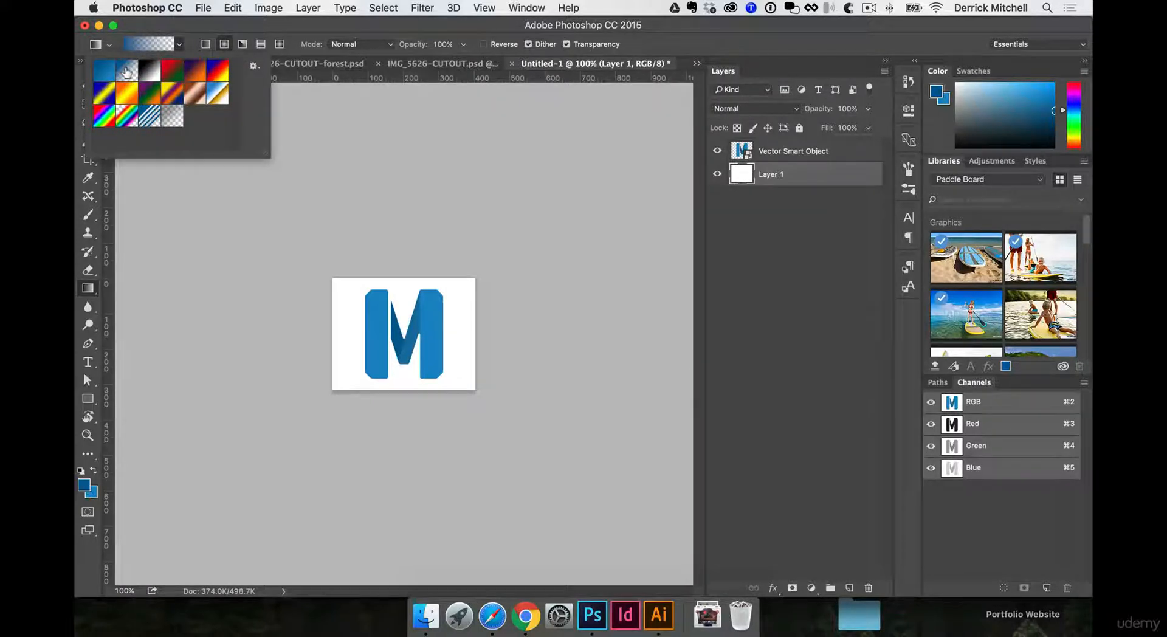
pyautogui.click(99, 69)
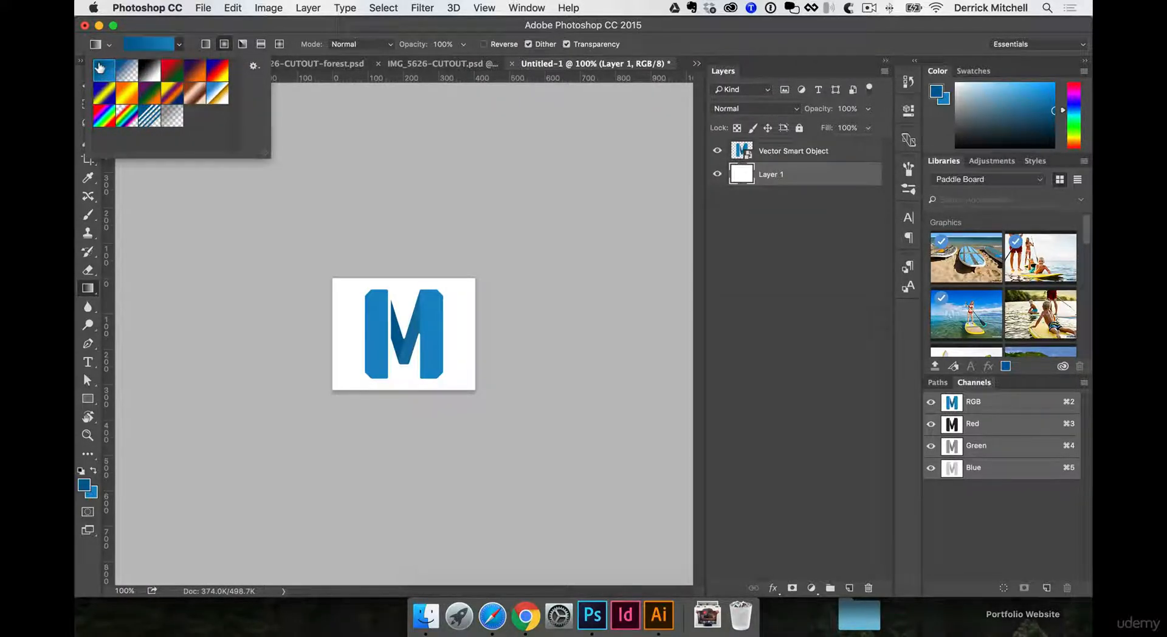
pyautogui.click(808, 171)
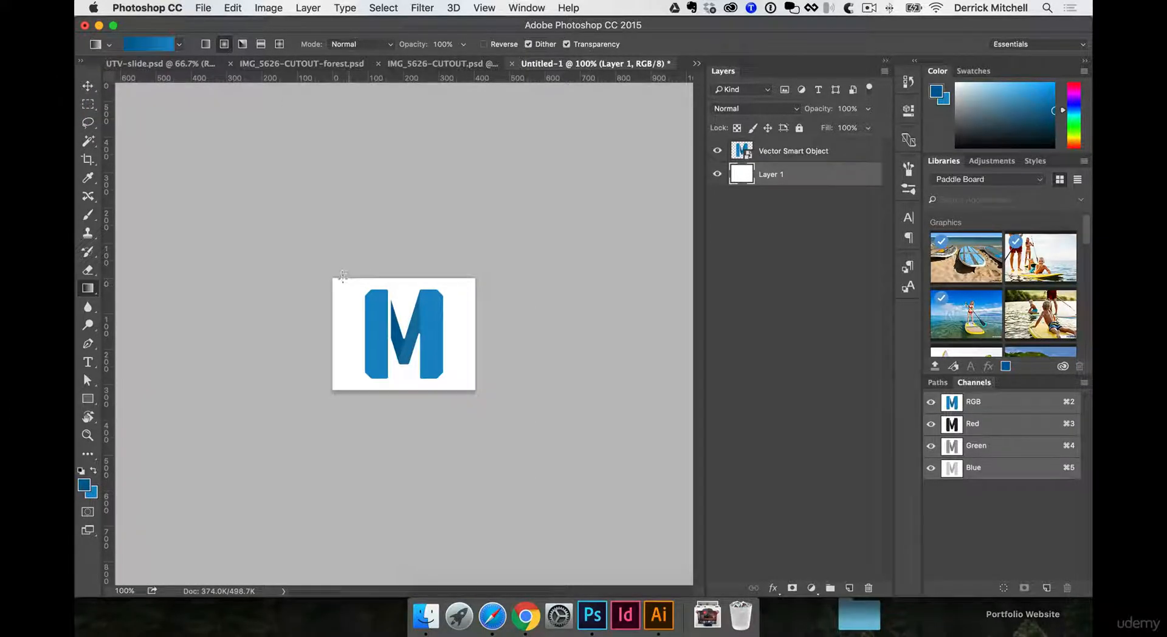
pyautogui.moveTo(342, 286); pyautogui.dragTo(465, 382)
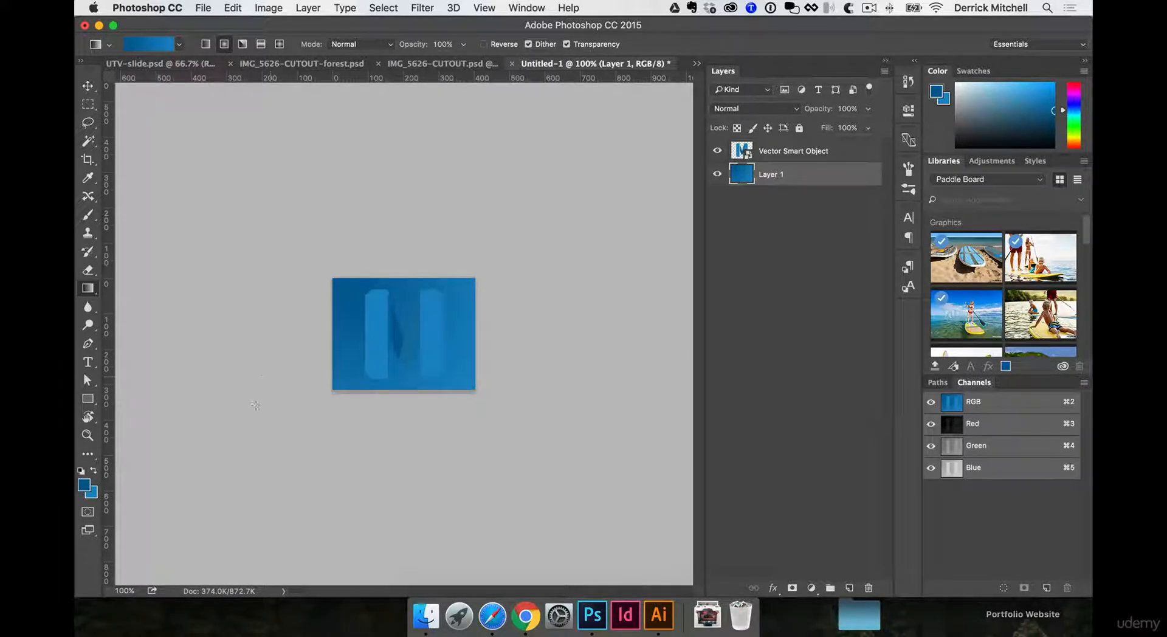
# Step: Swap the foreground and background colors and redraw the radial gradient on Layer 1 toward the canvas's lower-right corner
pyautogui.click(94, 472)
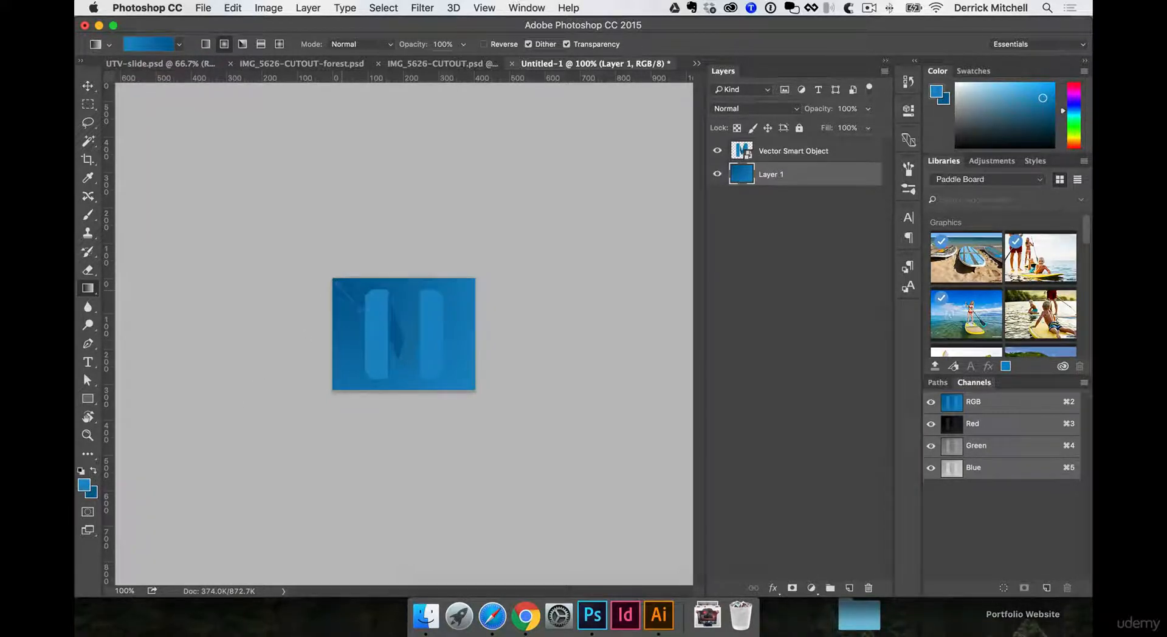
pyautogui.moveTo(412, 353); pyautogui.dragTo(470, 384)
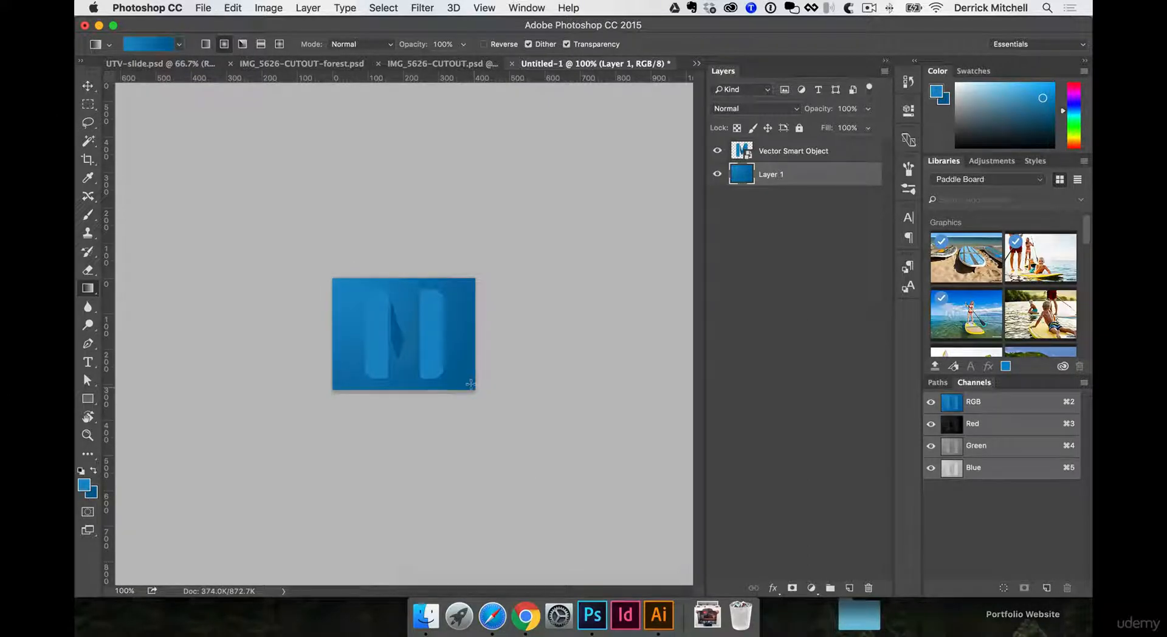
pyautogui.press('v')
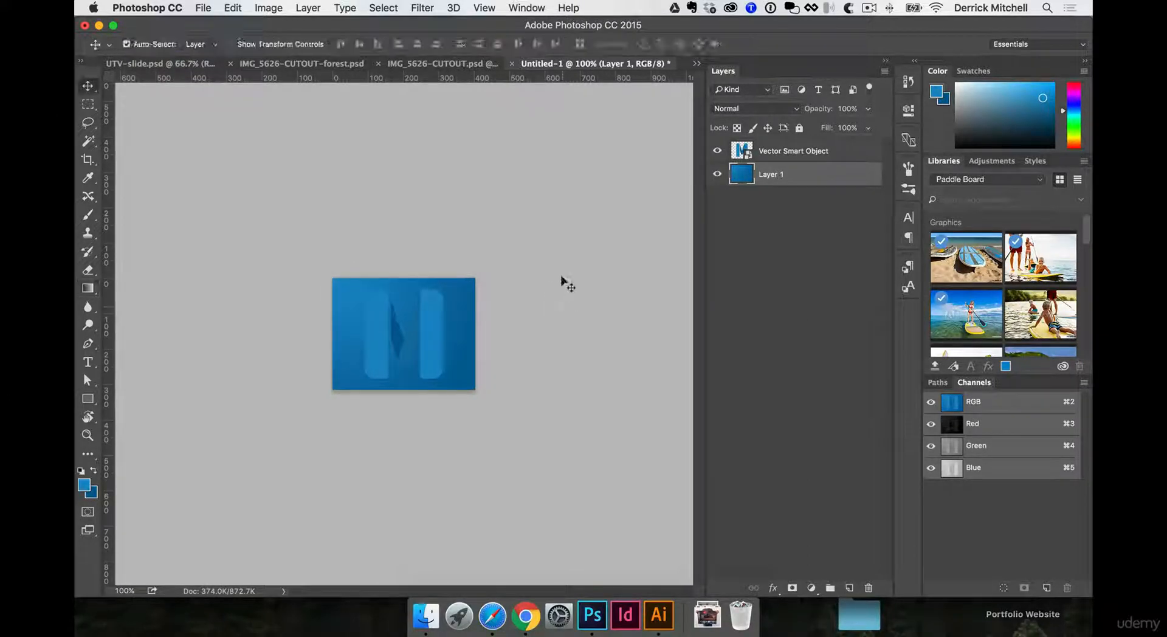
# Step: Apply a white Color Overlay at 100% opacity to the M Vector Smart Object layer
pyautogui.click(752, 152)
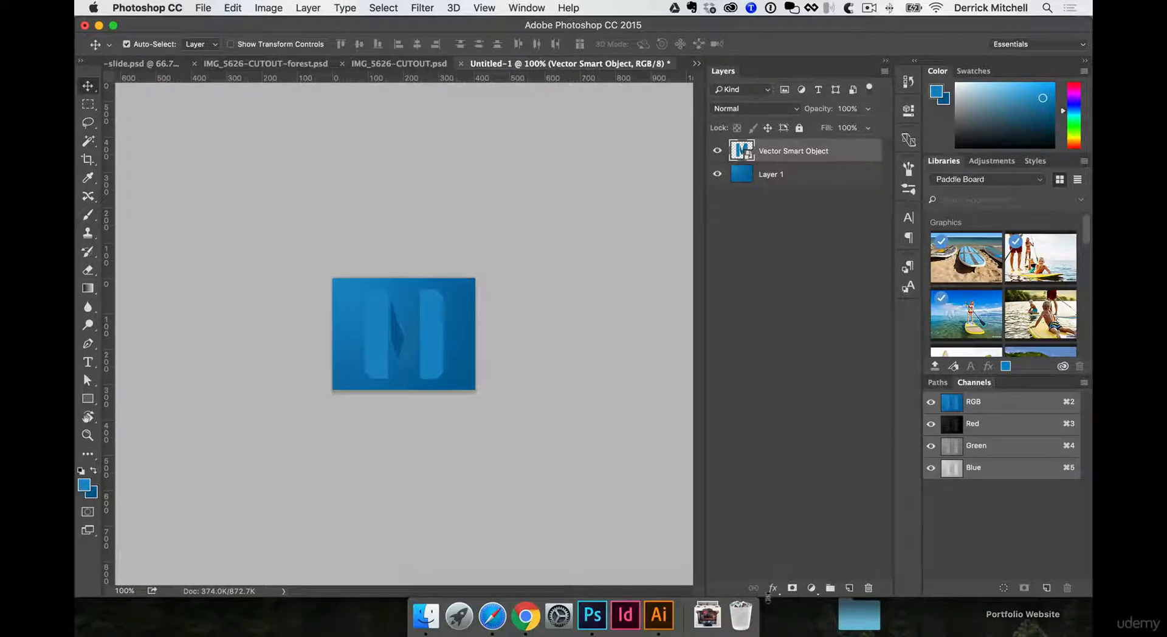
pyautogui.click(773, 590)
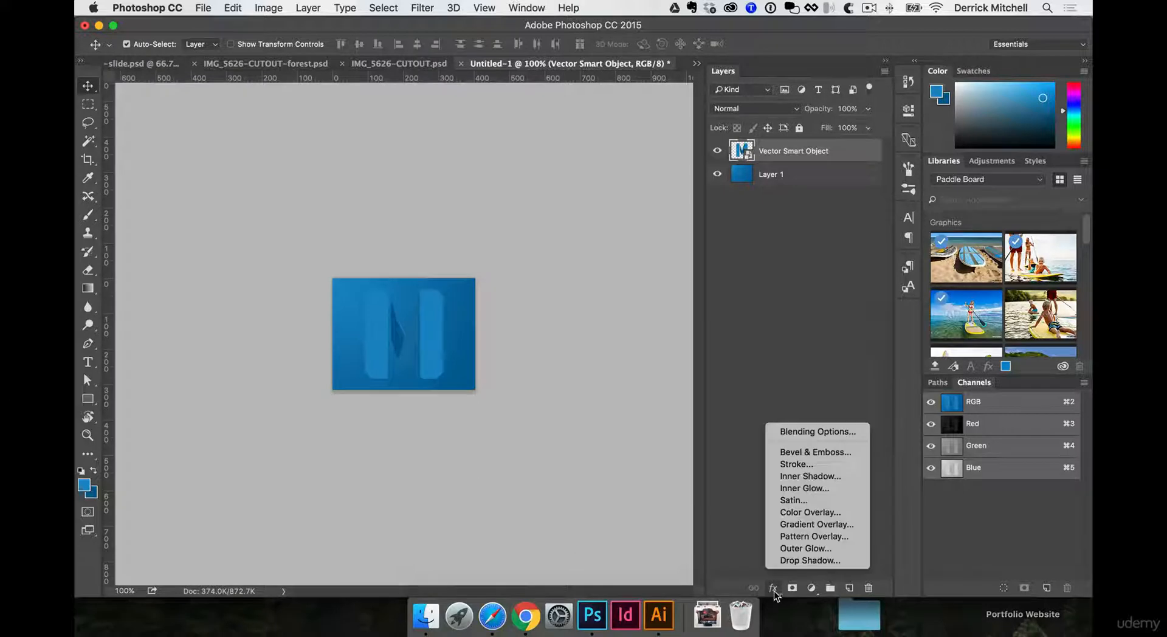
pyautogui.click(802, 513)
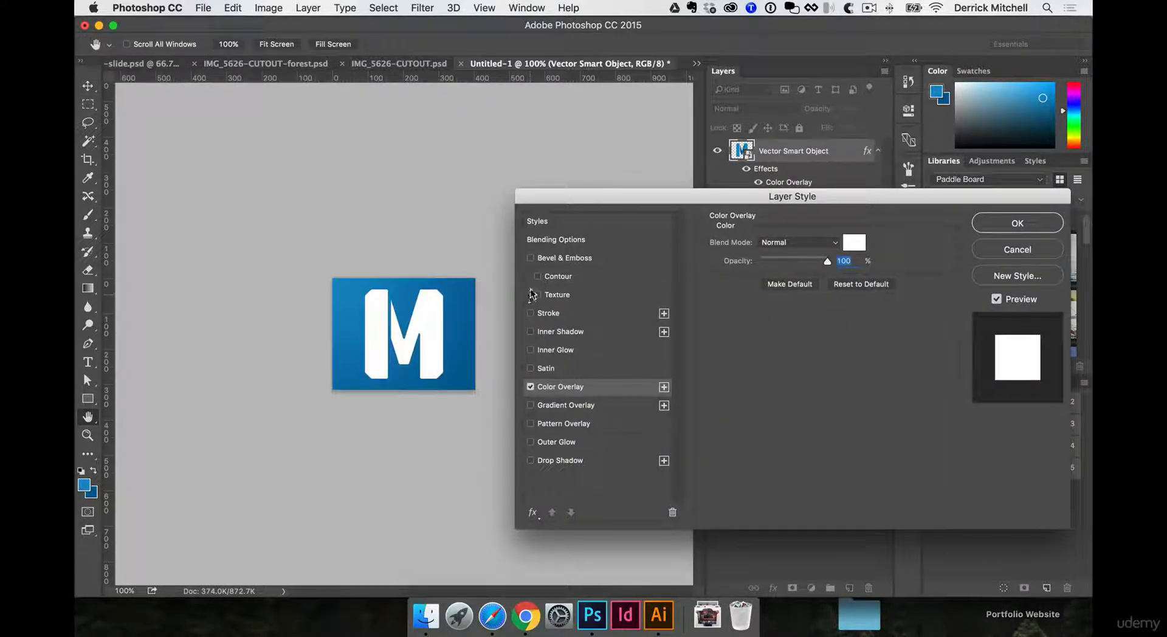
pyautogui.click(1009, 223)
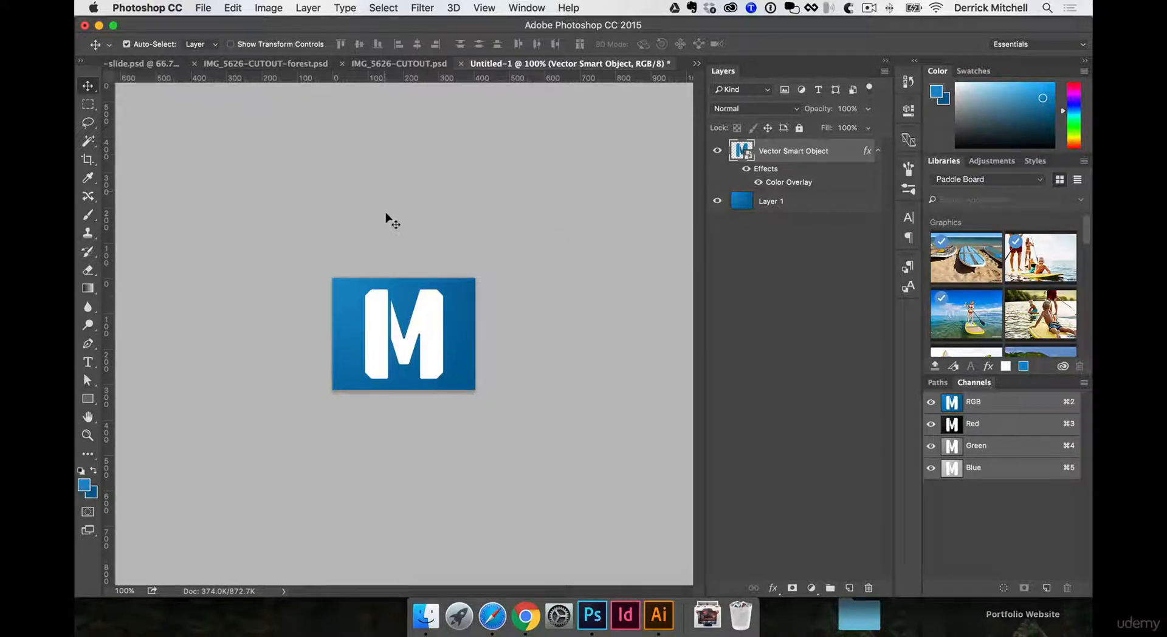
# Step: Set up an Export As of the cover as a JPG with quality at 100%
pyautogui.click(203, 7)
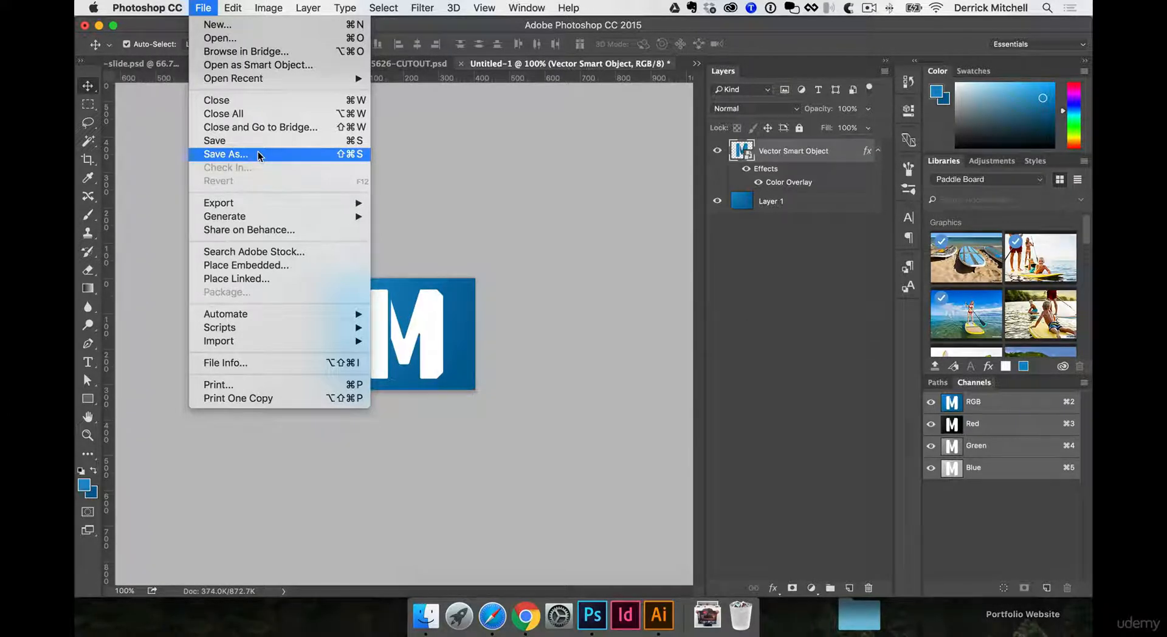
pyautogui.moveTo(261, 207)
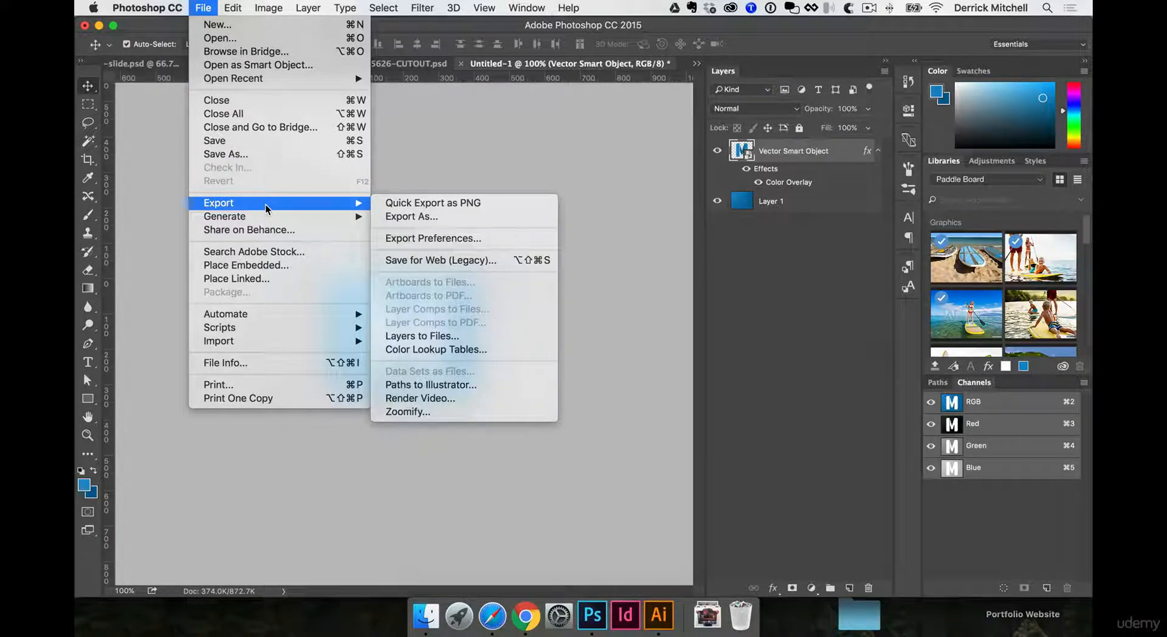
pyautogui.click(447, 218)
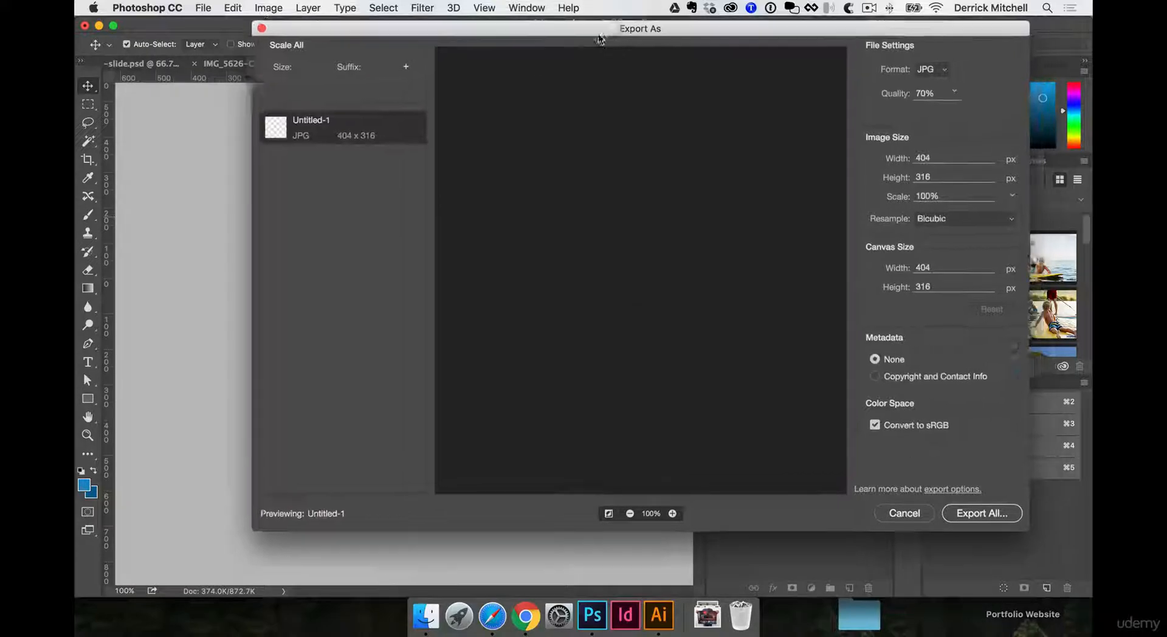
pyautogui.moveTo(600, 39); pyautogui.dragTo(524, 69)
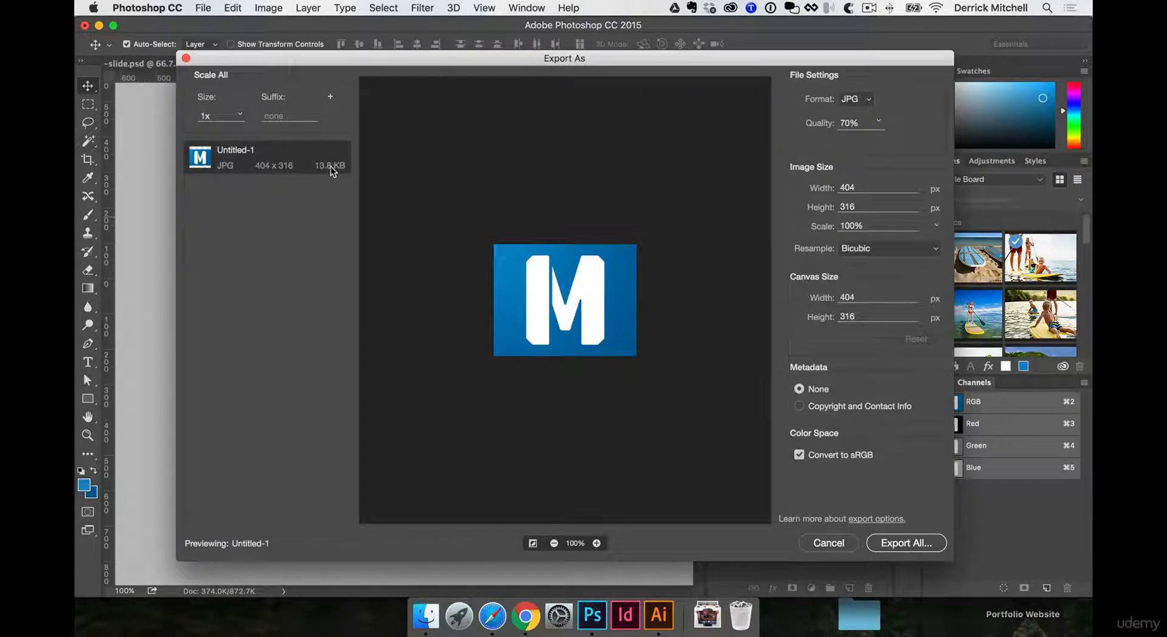
pyautogui.click(880, 121)
pyautogui.moveTo(865, 140); pyautogui.dragTo(919, 143)
pyautogui.click(919, 144)
pyautogui.click(879, 121)
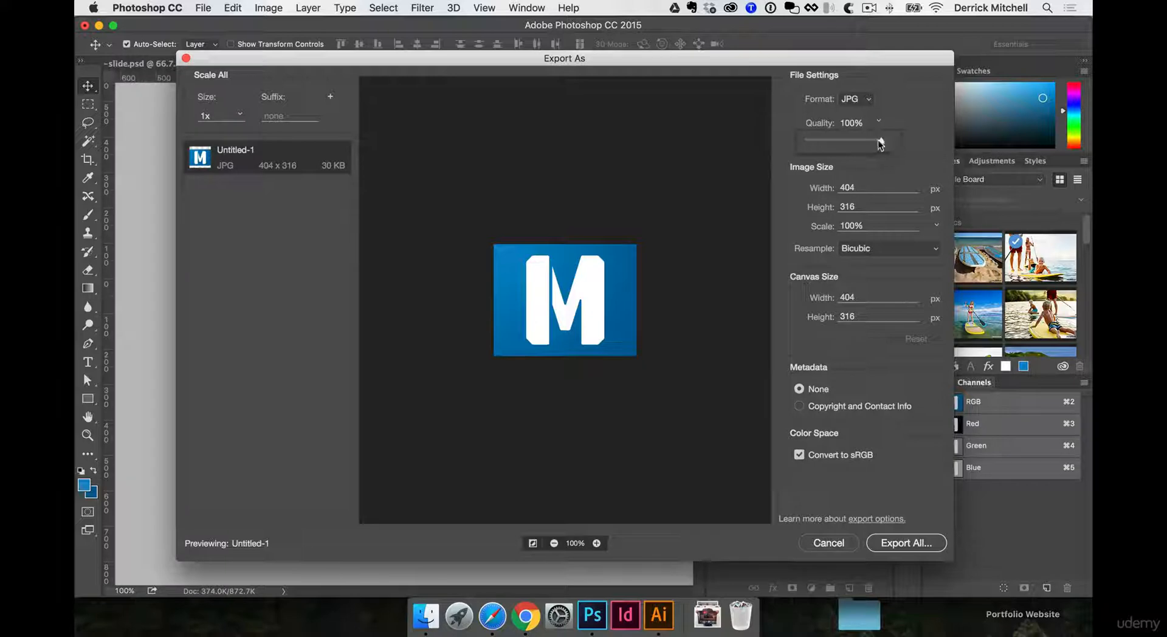
pyautogui.click(873, 140)
pyautogui.moveTo(915, 140); pyautogui.dragTo(924, 138)
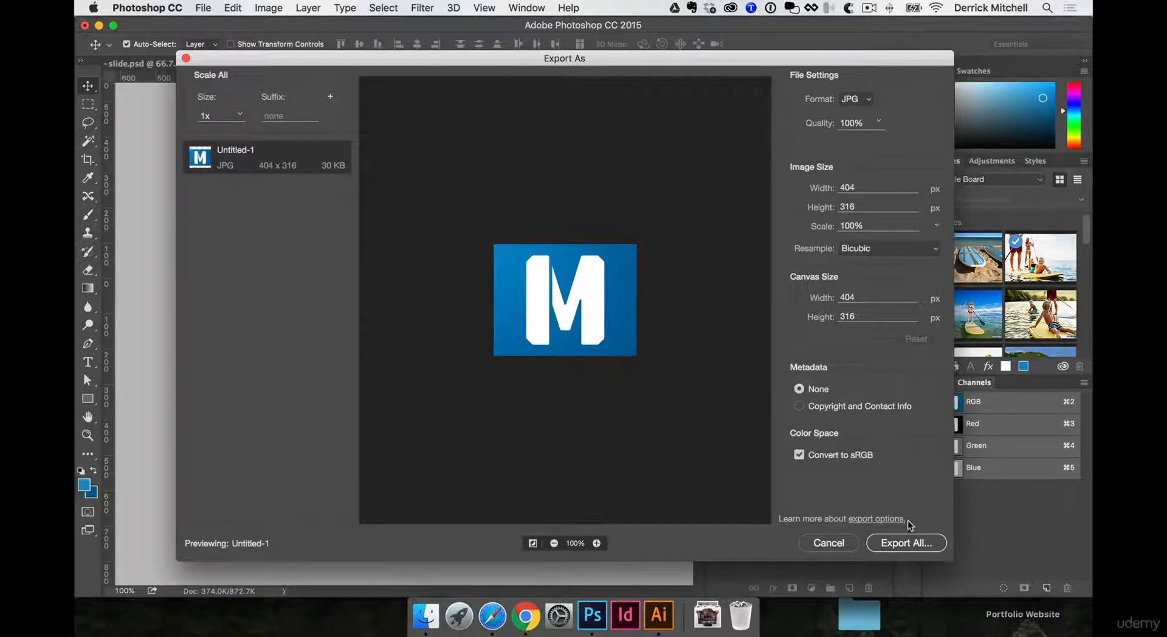
# Step: Export the cover to the Desktop with the file name dm-logo-cover.jpg
pyautogui.click(907, 543)
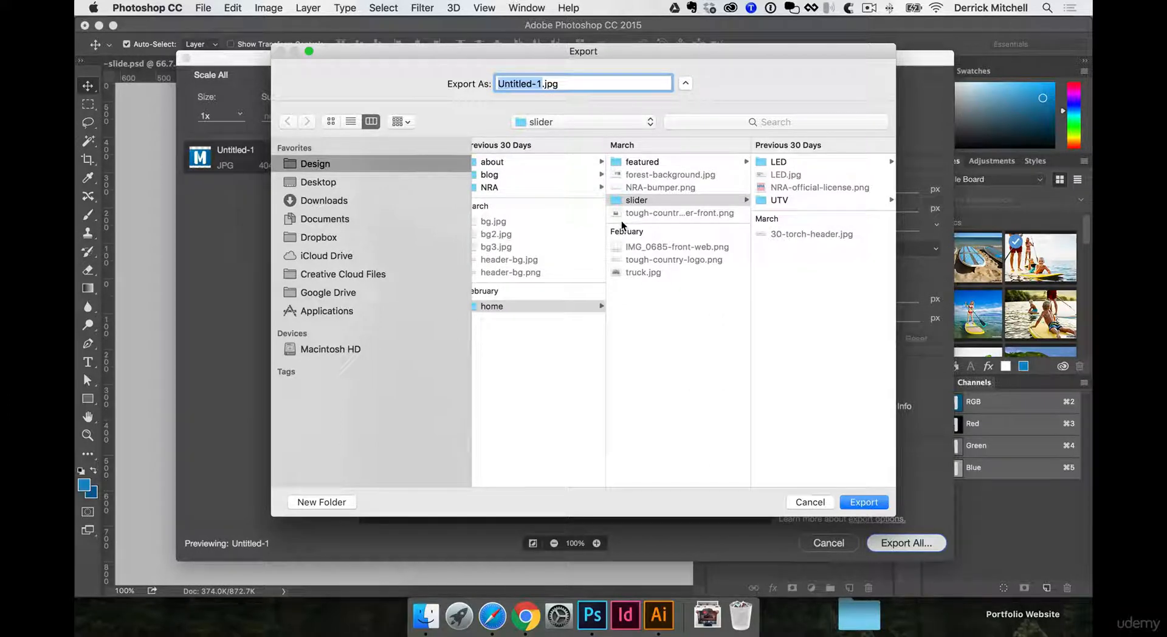
pyautogui.click(323, 182)
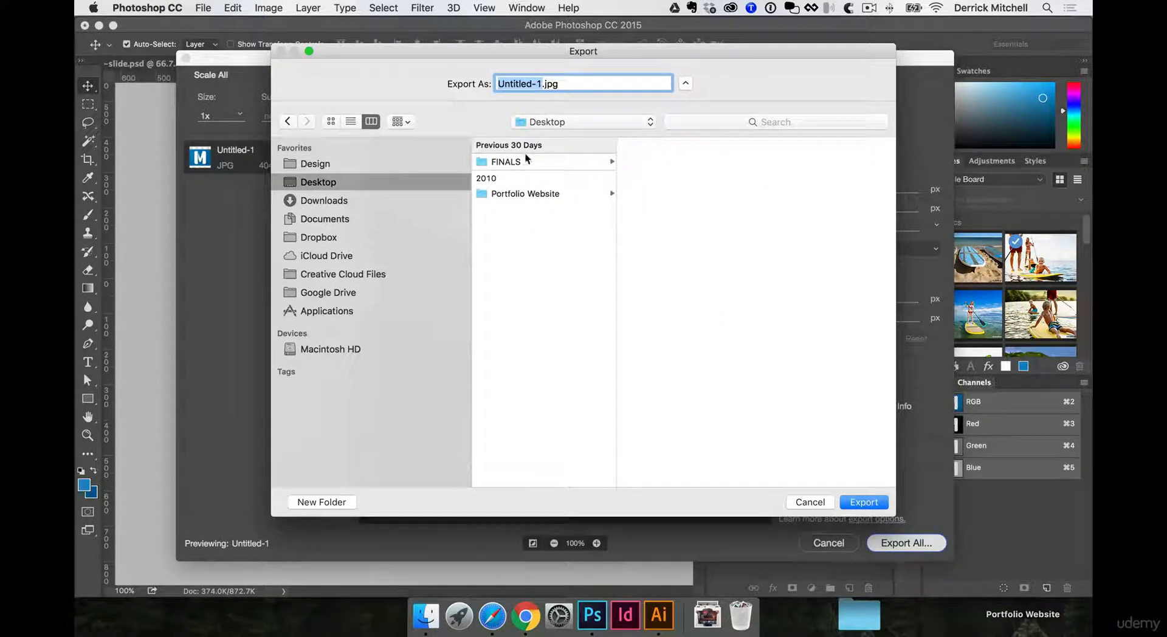
pyautogui.write('dm-logo-')
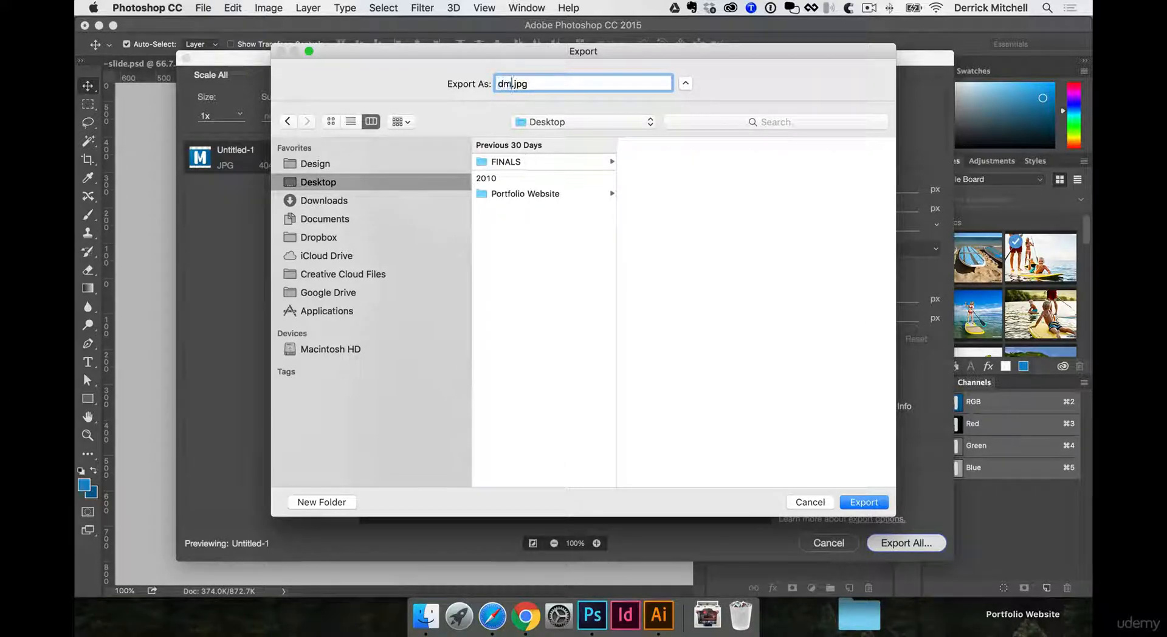
pyautogui.write('cover')
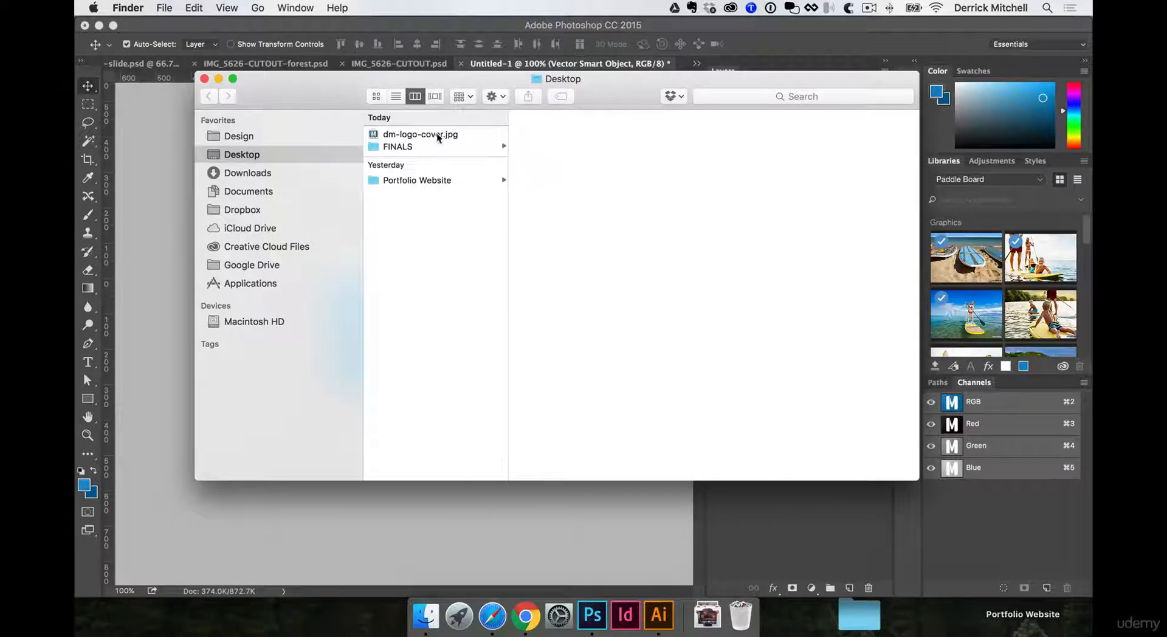
# Step: Preview the exported dm-logo-cover.jpg in the Desktop folder in Finder
pyautogui.click(437, 132)
pyautogui.press('space')
pyautogui.press('space')
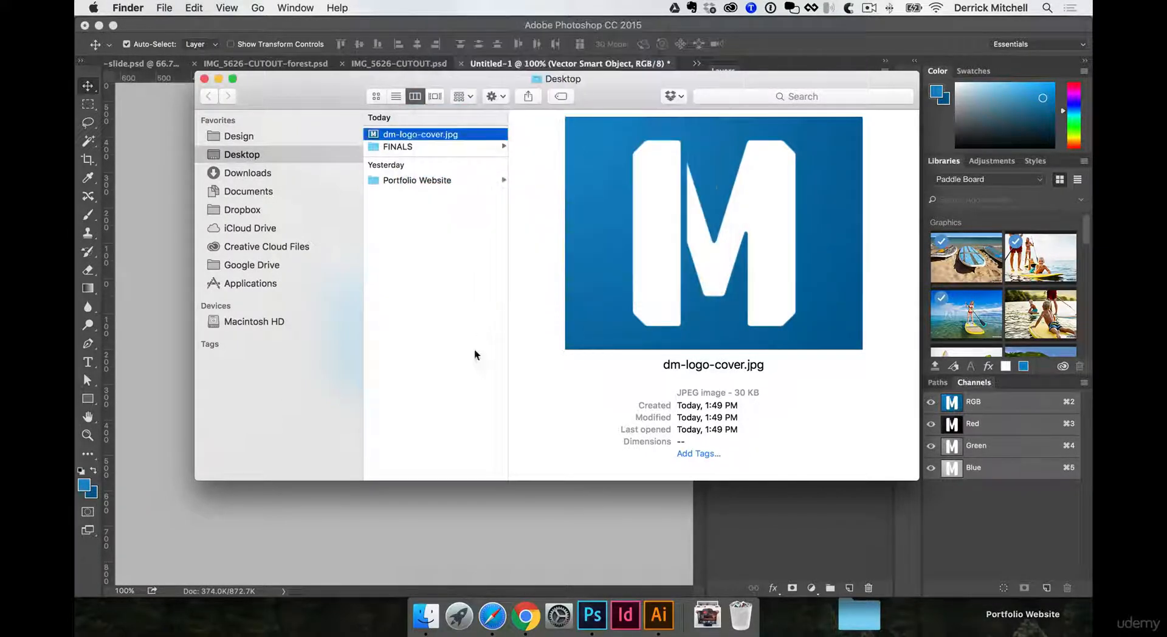
# Step: Switch to Chrome and open the cover settings of the DM Logo project in the Behance editor
pyautogui.click(526, 615)
pyautogui.click(633, 34)
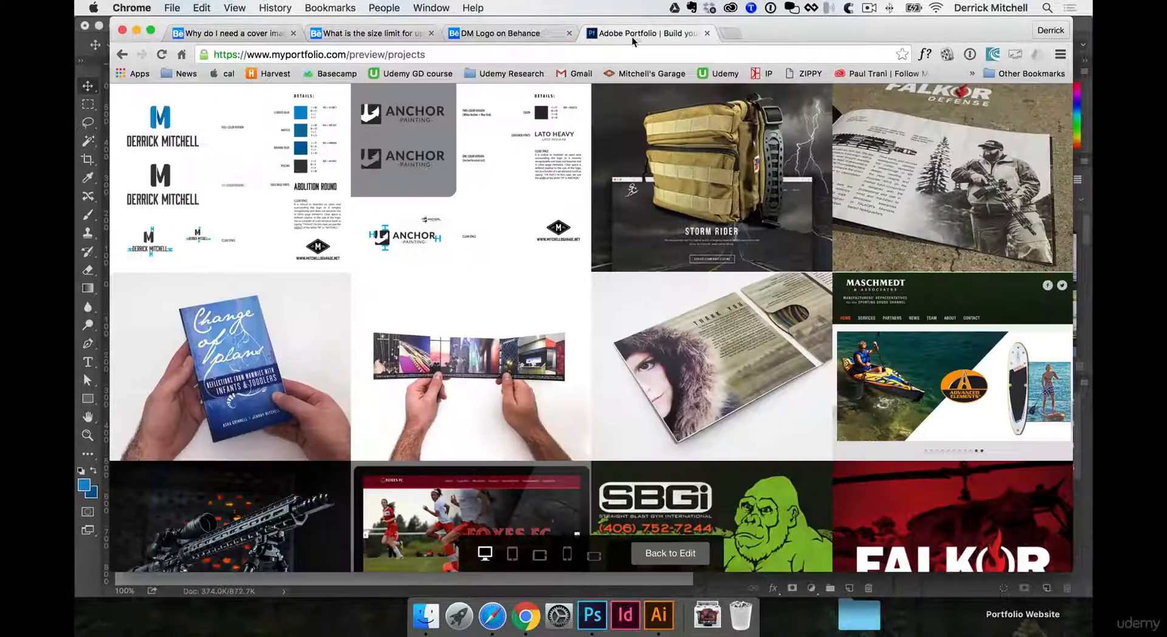
pyautogui.click(531, 33)
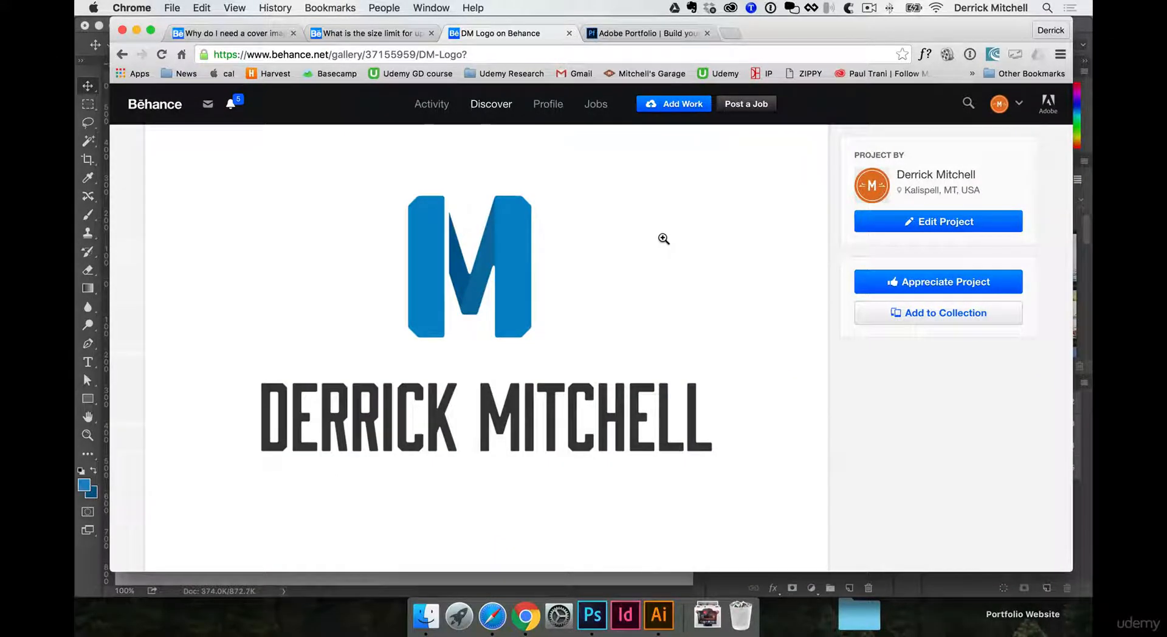
pyautogui.click(934, 224)
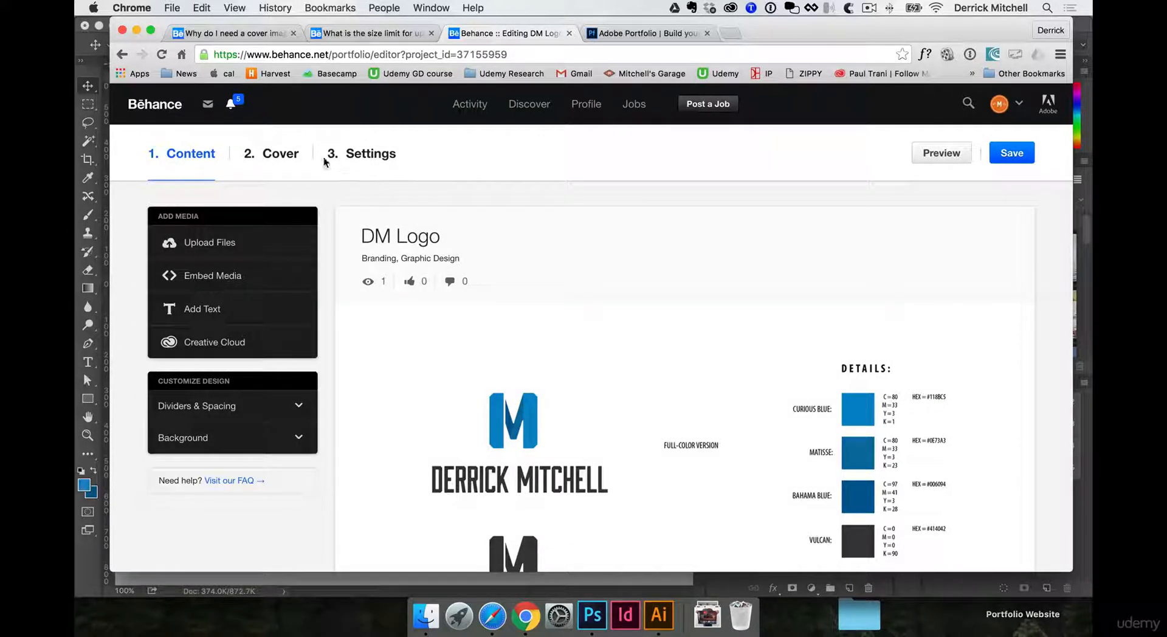
pyautogui.click(271, 156)
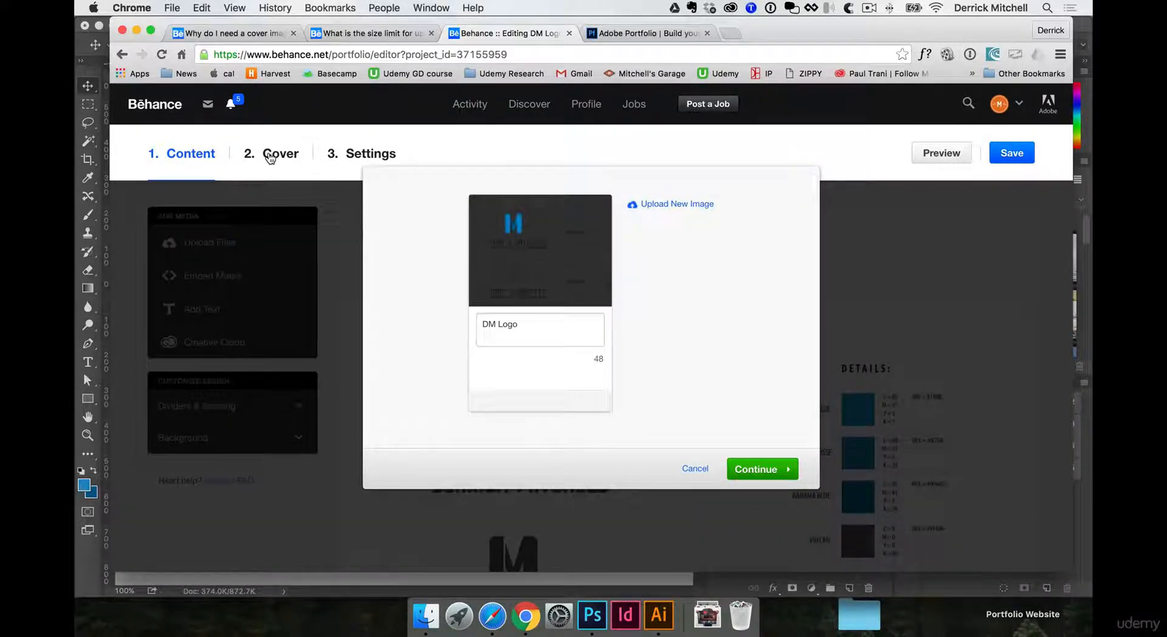
# Step: Upload dm-logo-cover.jpg from the Desktop as the project's new cover image and accept the full-image crop
pyautogui.click(679, 205)
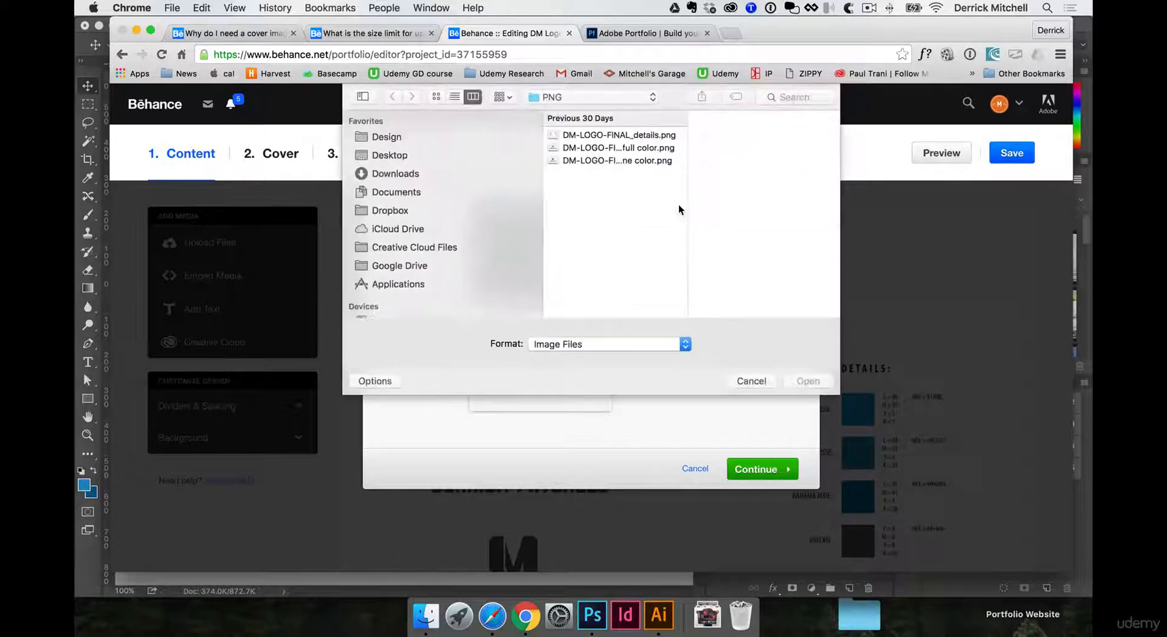
pyautogui.click(392, 155)
pyautogui.click(609, 135)
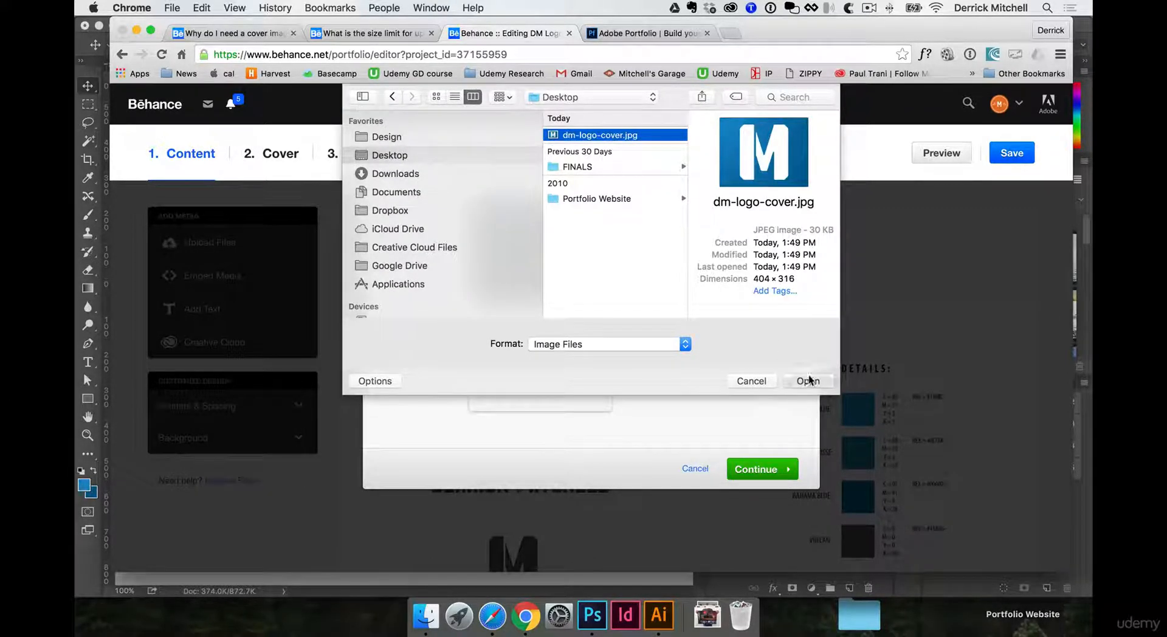
pyautogui.click(808, 381)
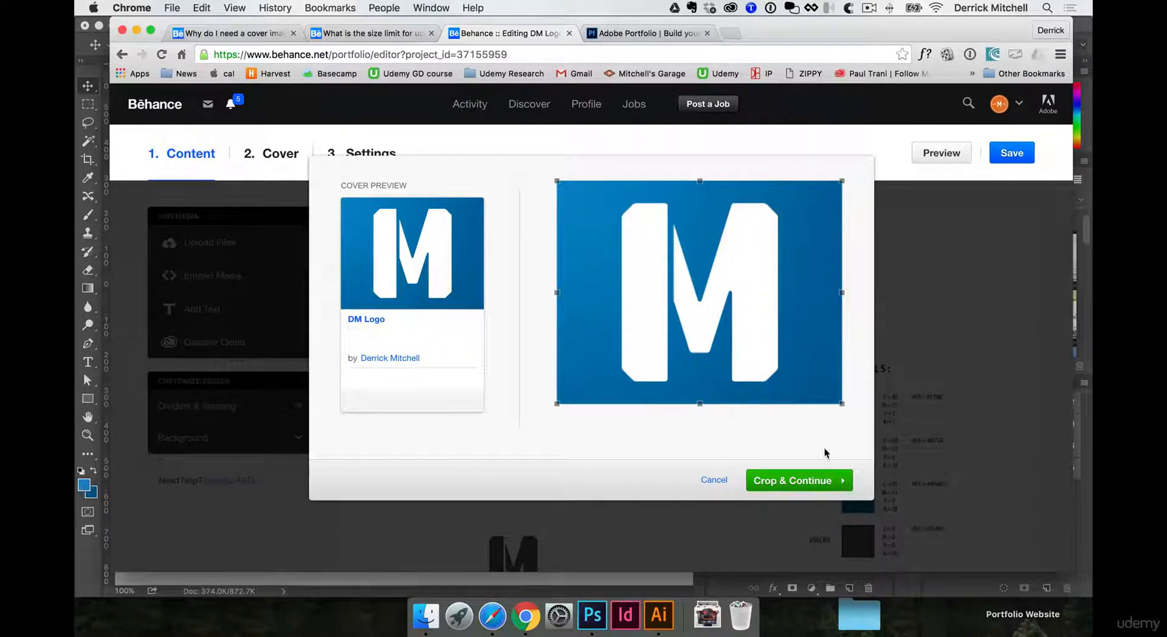
pyautogui.click(814, 480)
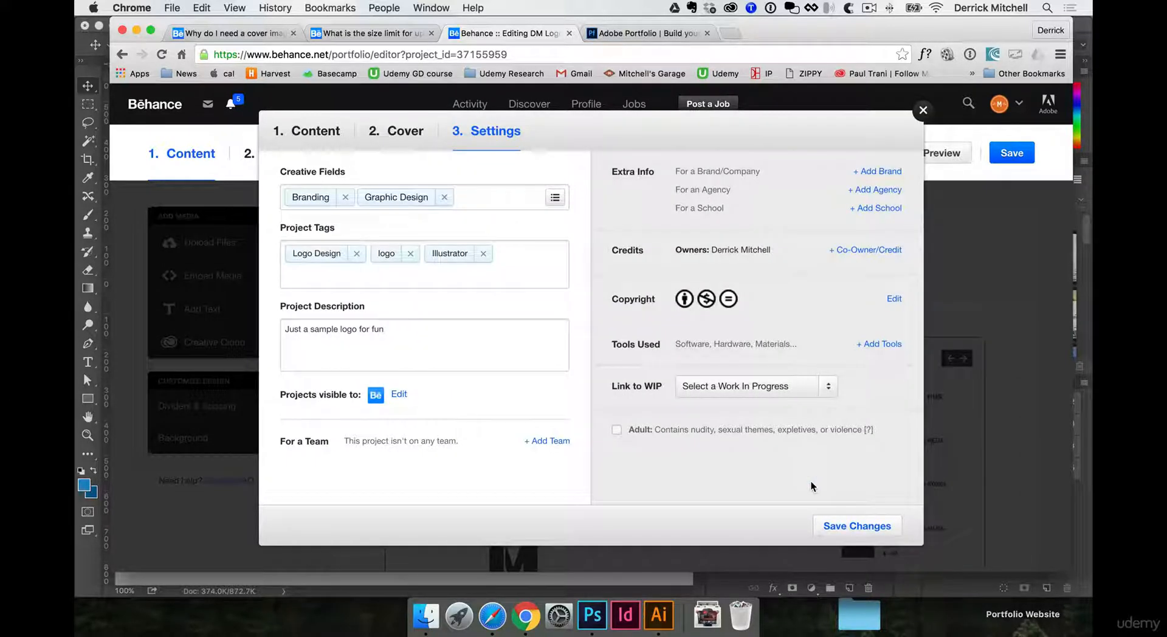
# Step: Save the project settings, close them, and save the DM Logo project
pyautogui.click(868, 526)
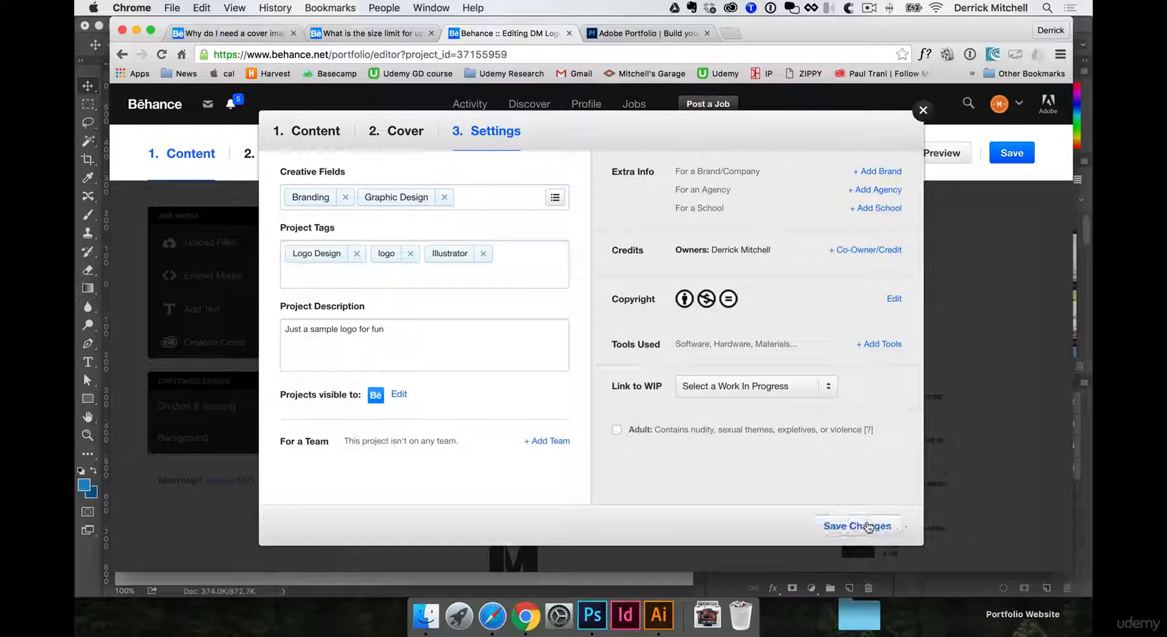
pyautogui.click(923, 111)
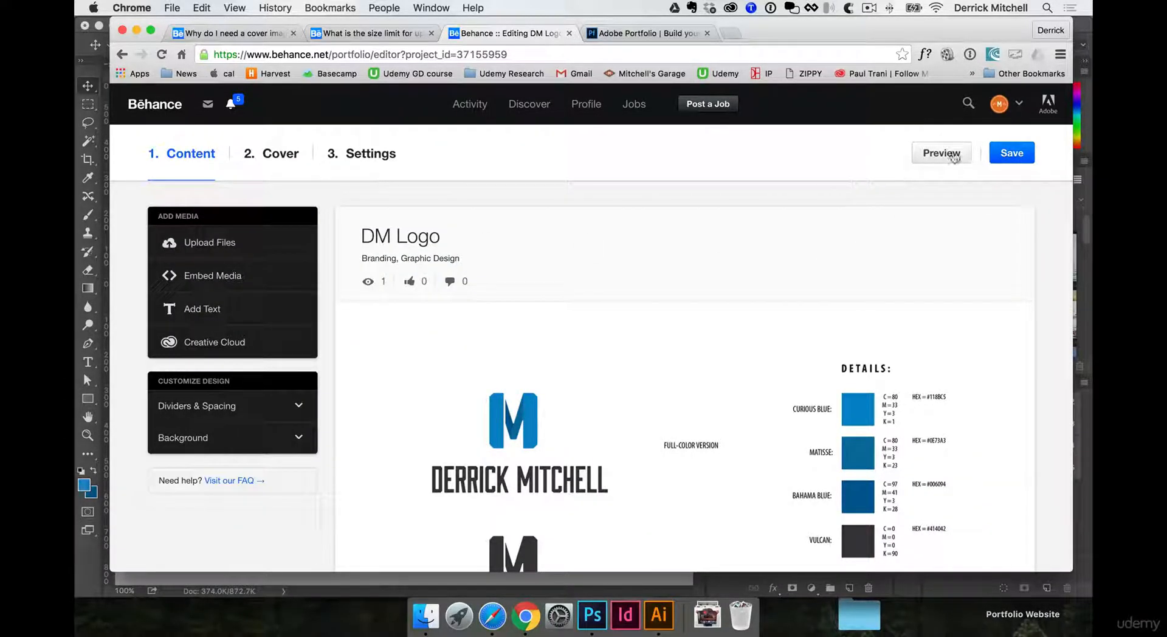
pyautogui.click(1014, 153)
# Step: Examine the project's large M logo image and its requirement for full-width display
pyautogui.scroll(-15, 910, 356)
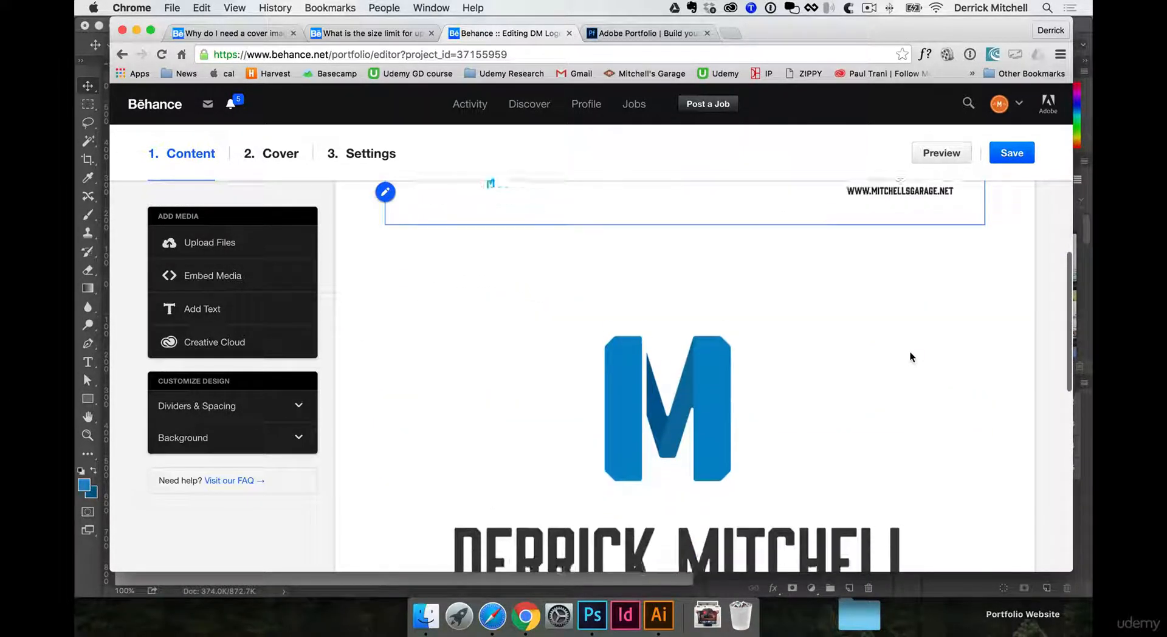
pyautogui.scroll(-2, 910, 357)
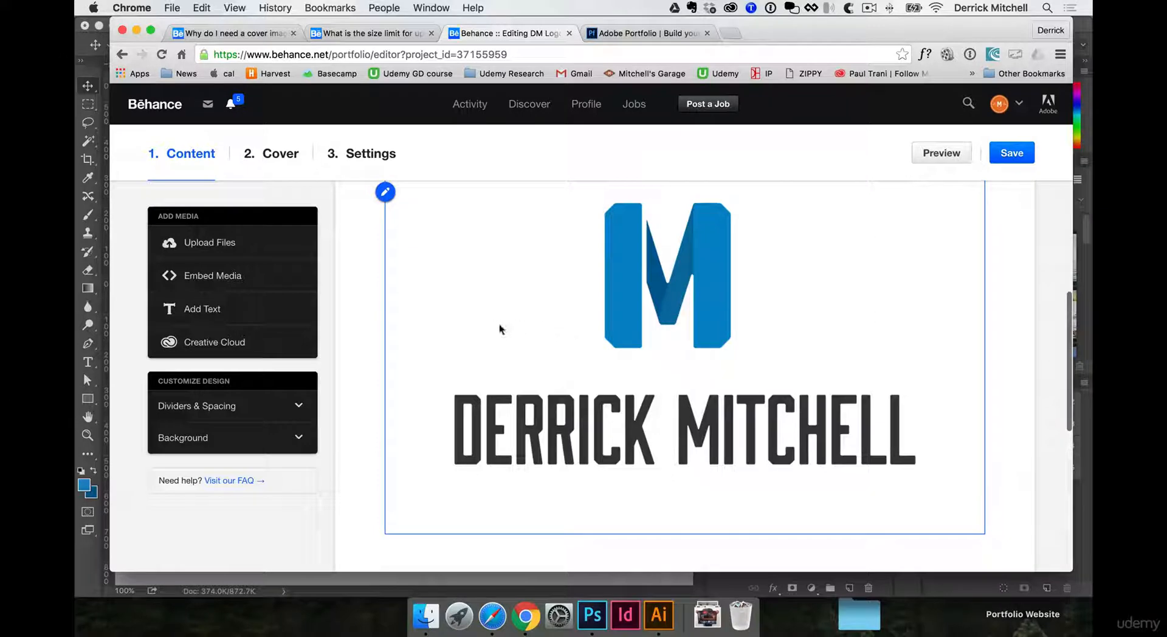
pyautogui.scroll(3, 395, 246)
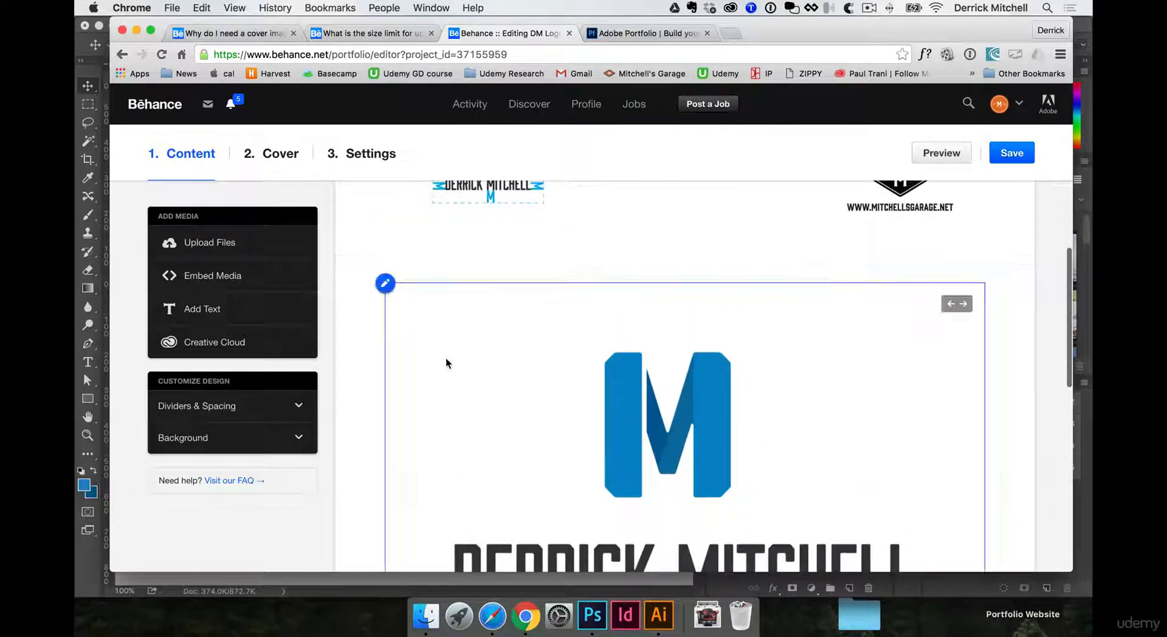
pyautogui.moveTo(951, 305)
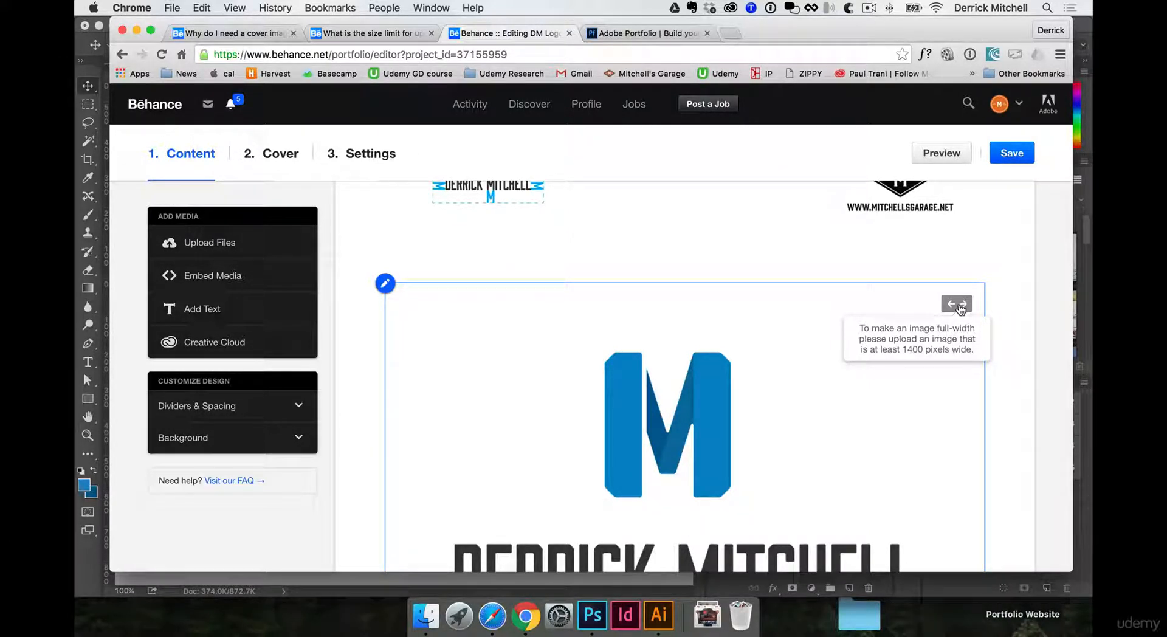
# Step: Switch to Photoshop and create a new RGB Color document 1400 pixels wide and 200 pixels high
pyautogui.click(593, 615)
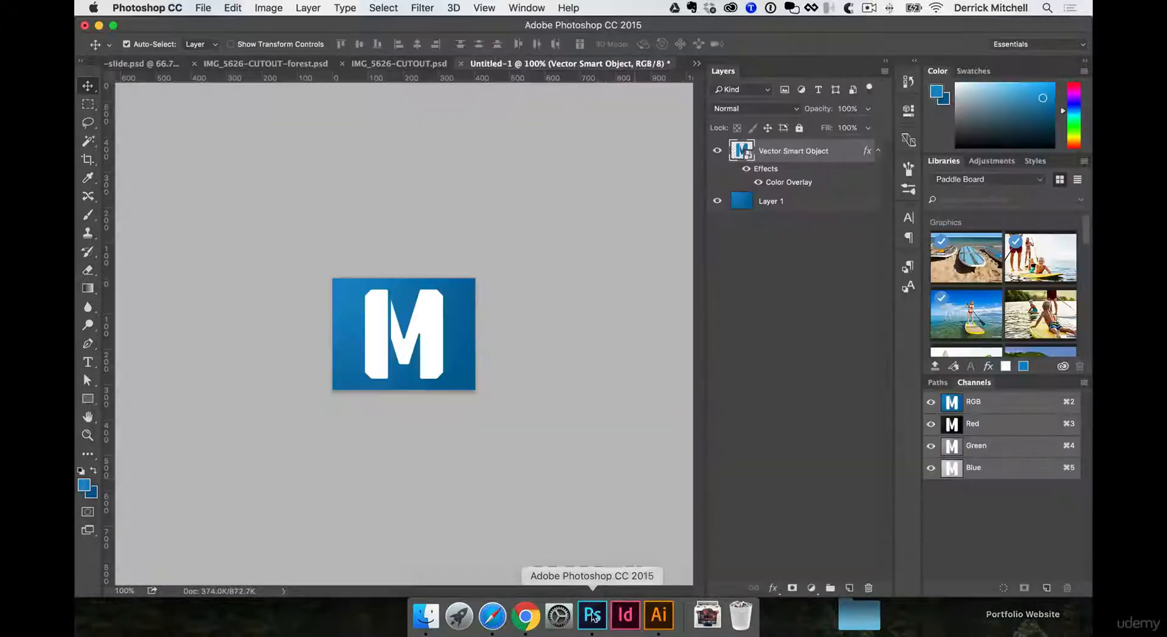
pyautogui.press('super+n')
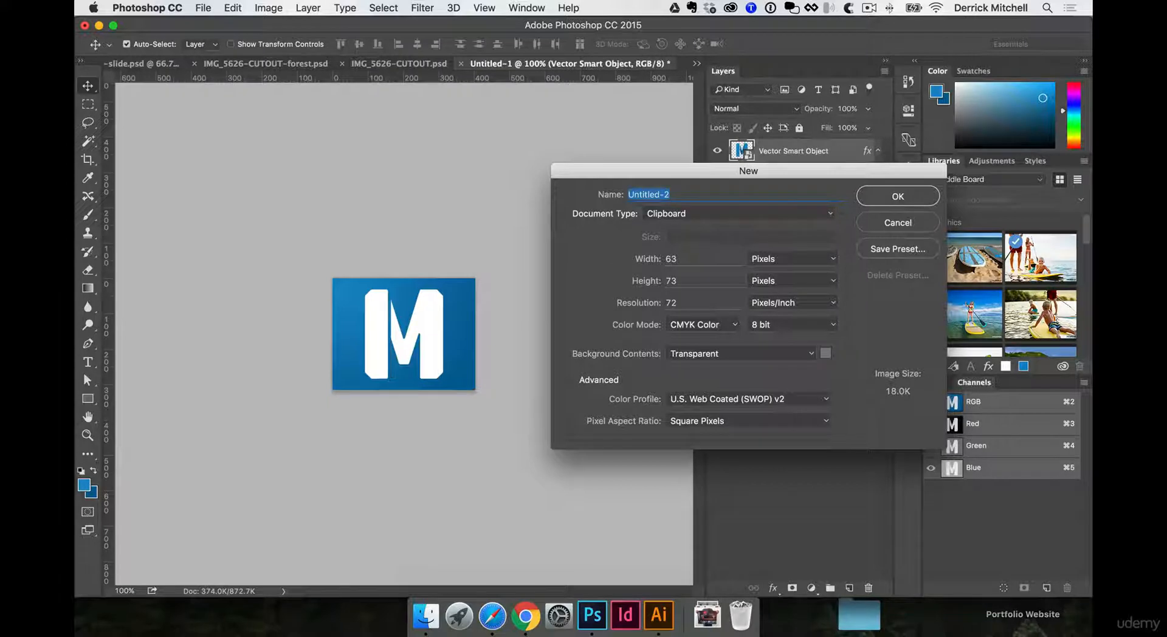
pyautogui.click(717, 260)
pyautogui.write('1400')
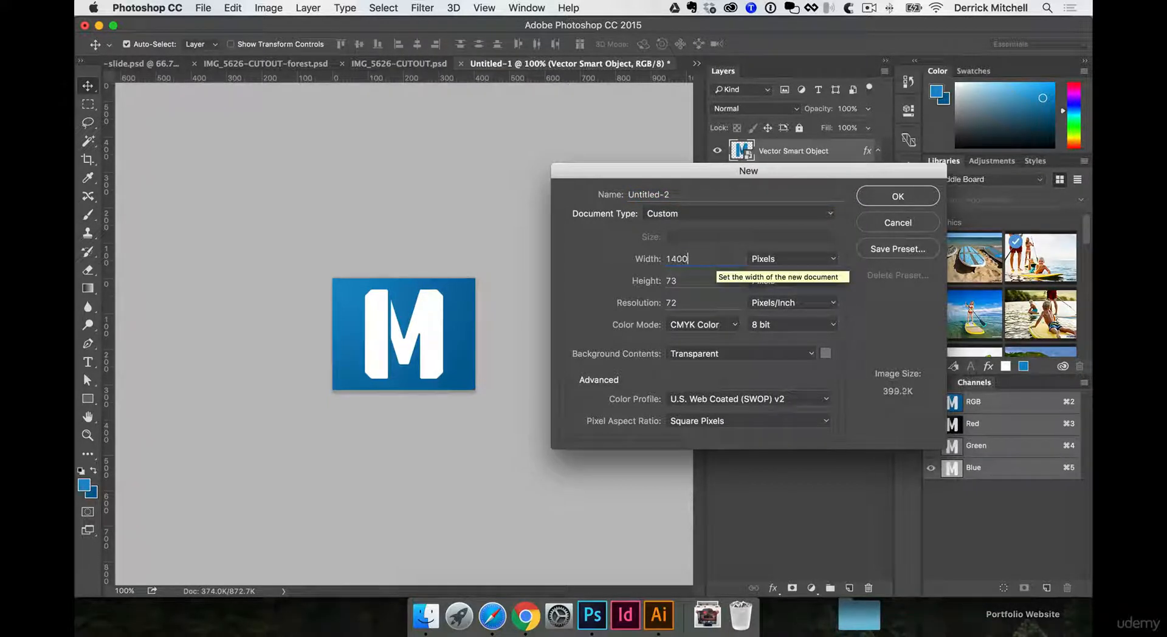
pyautogui.click(687, 281)
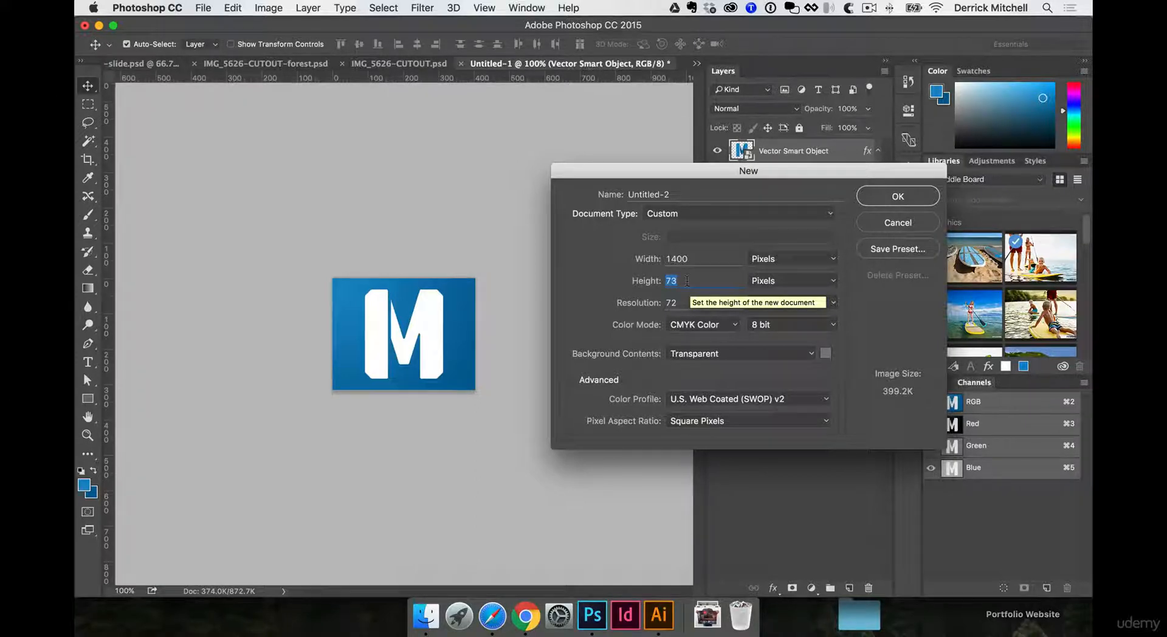
pyautogui.write('200')
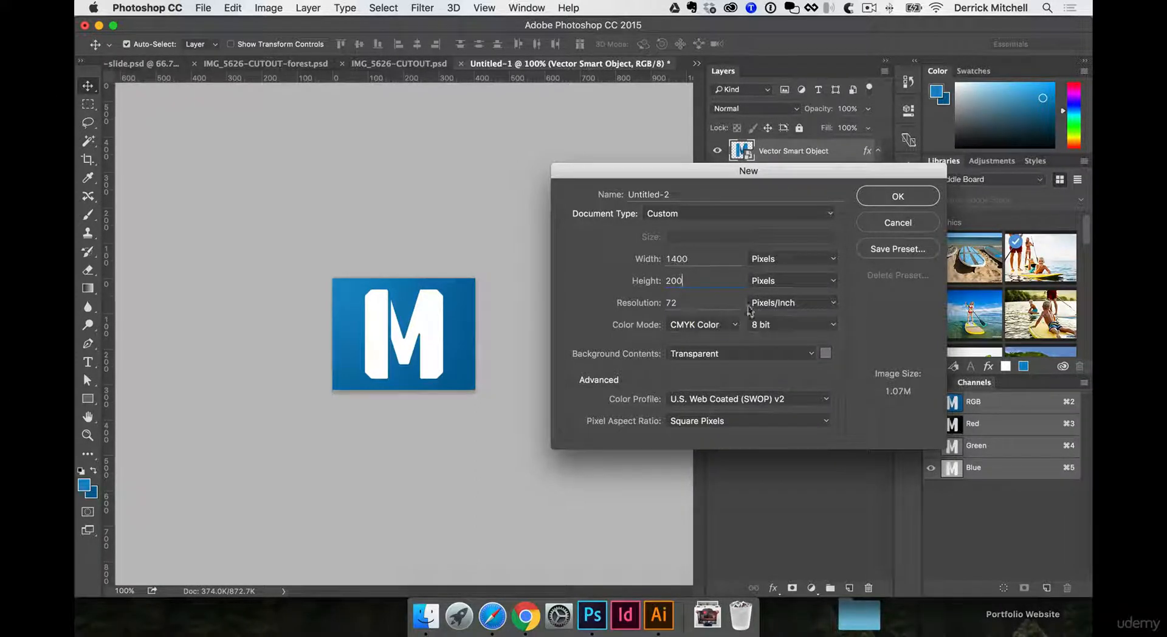
pyautogui.click(732, 329)
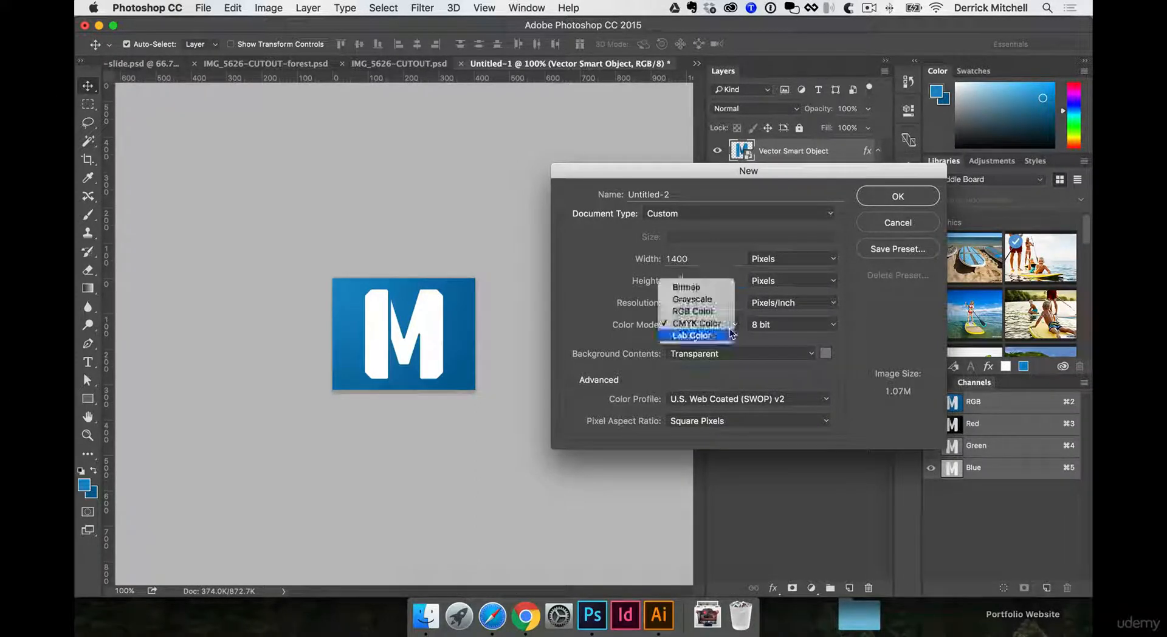
pyautogui.click(699, 311)
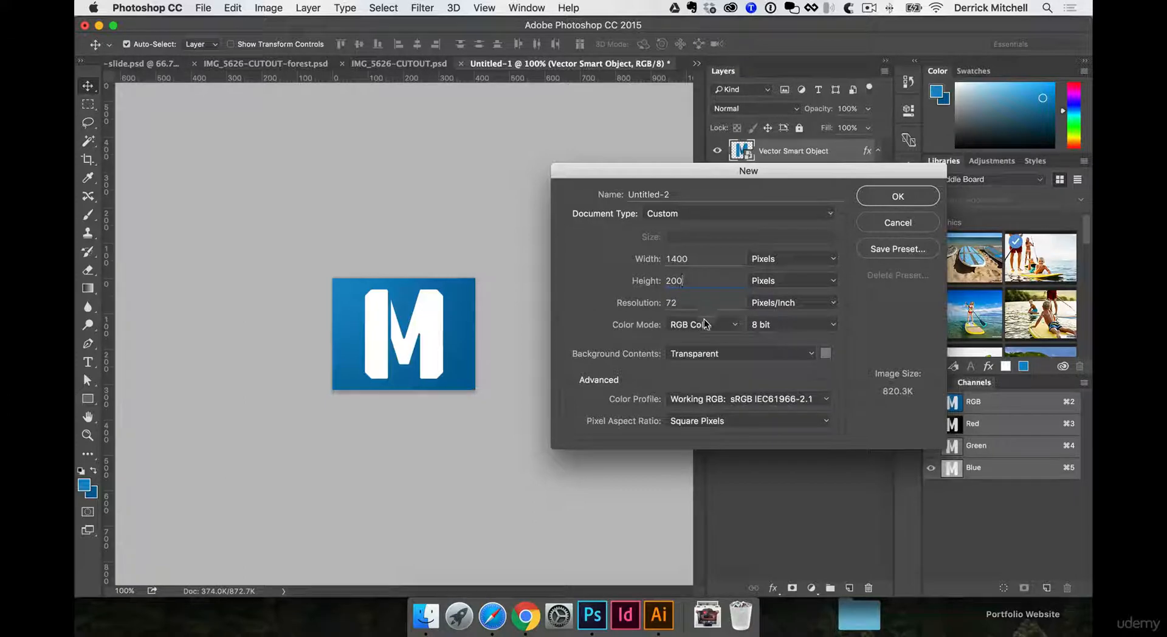
pyautogui.click(876, 196)
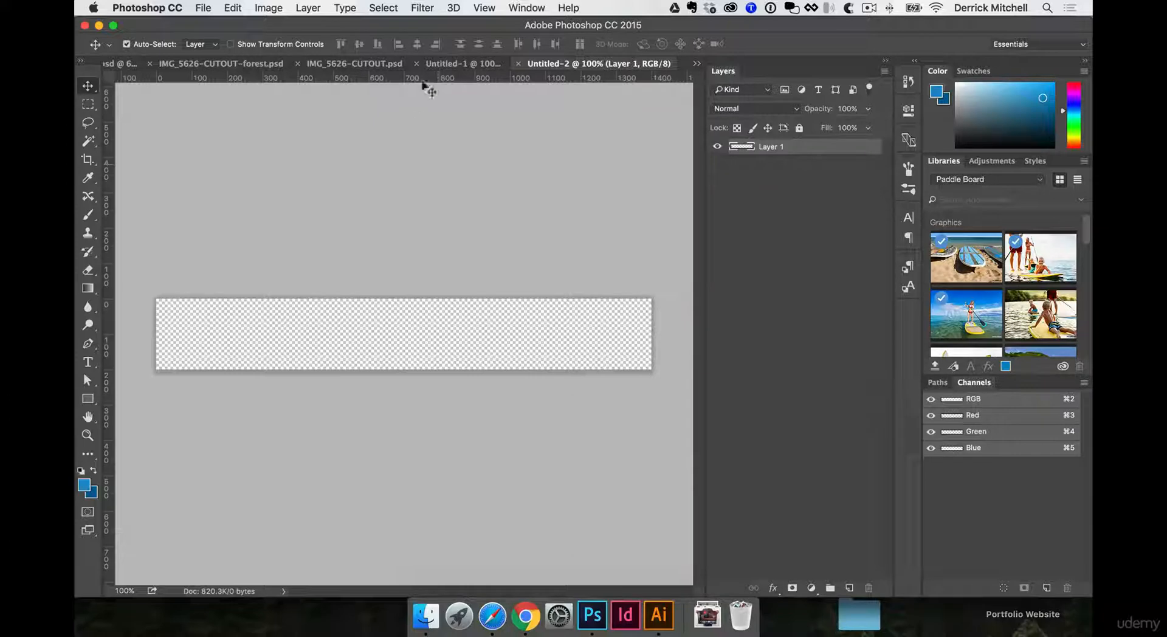
# Step: Switch to Illustrator, leave the group isolation, and copy the complete logo from the full color artboard
pyautogui.click(451, 63)
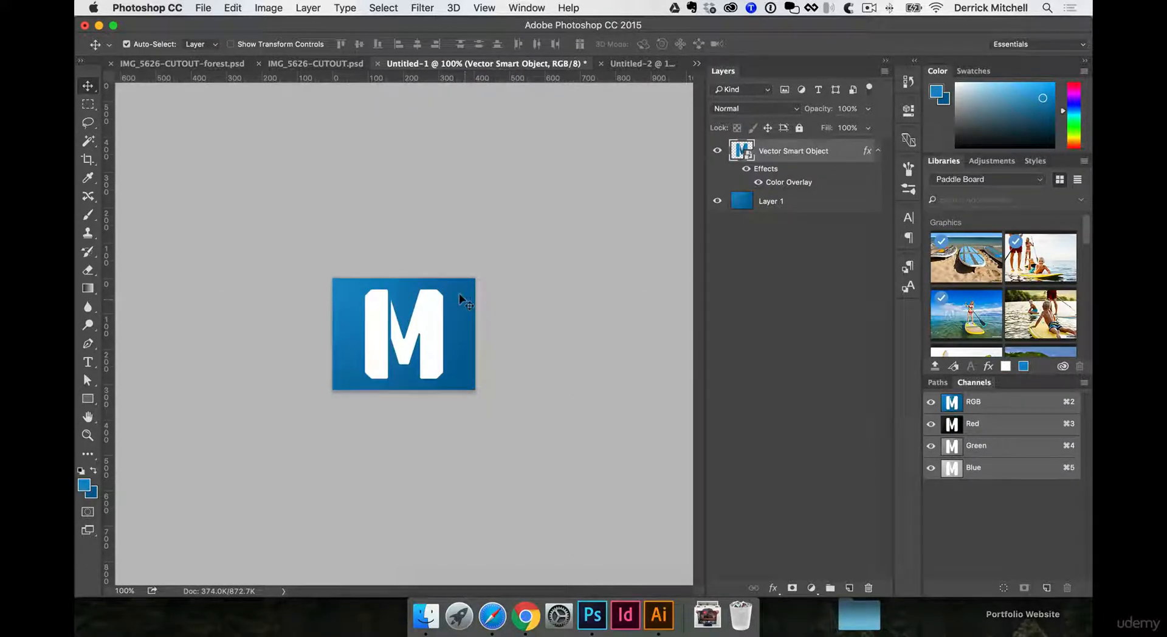
pyautogui.click(659, 615)
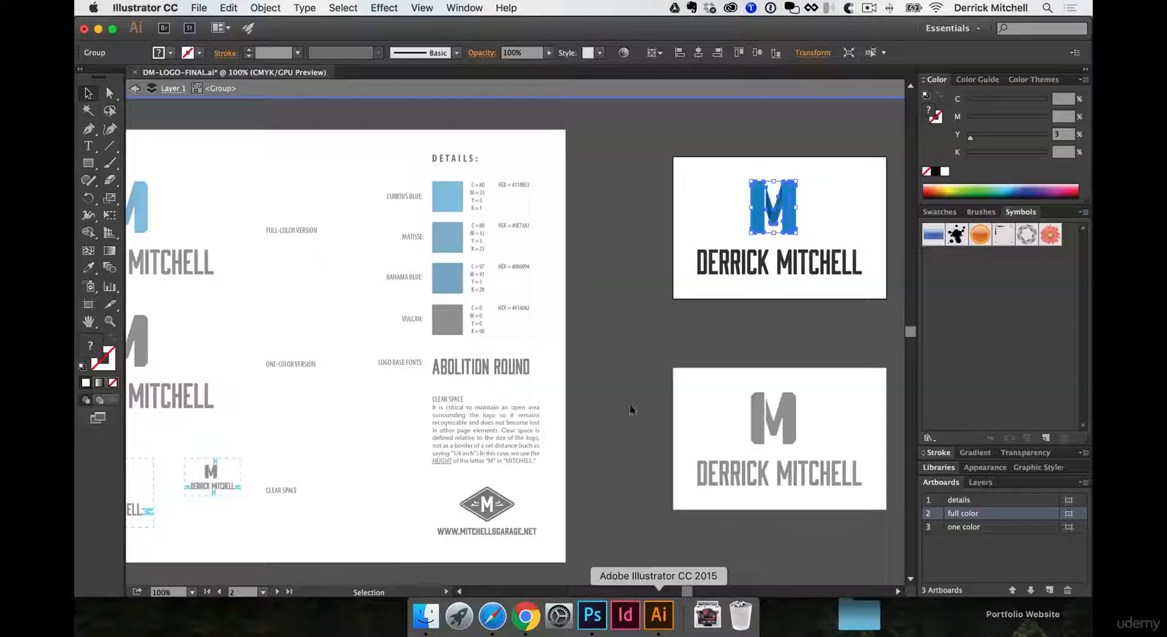
pyautogui.doubleClick(626, 202)
pyautogui.click(827, 265)
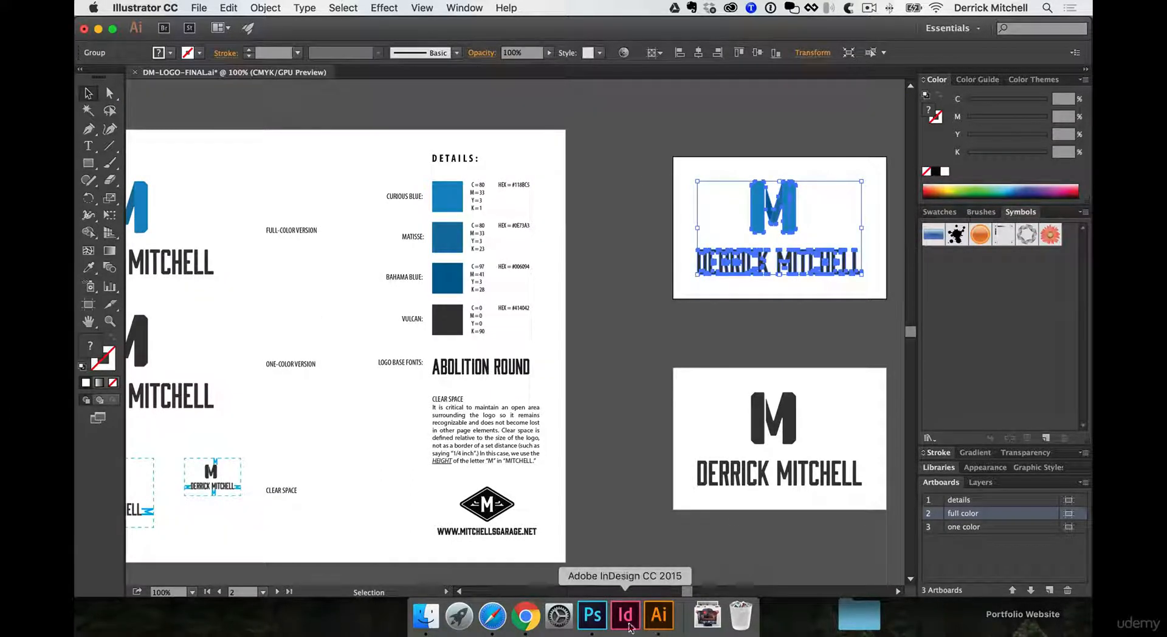
# Step: Switch to Photoshop, paste the logo into Untitled-2 as a Smart Object, scale it to about 398%, and align its top with the canvas edge
pyautogui.click(593, 615)
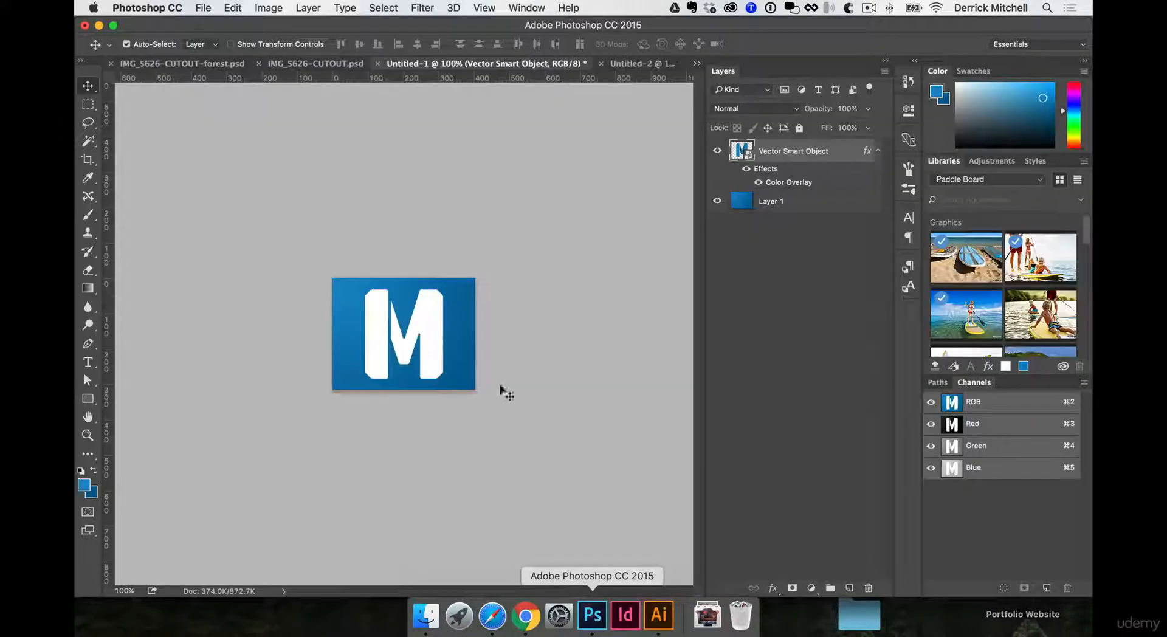
pyautogui.click(621, 62)
pyautogui.press('super+v')
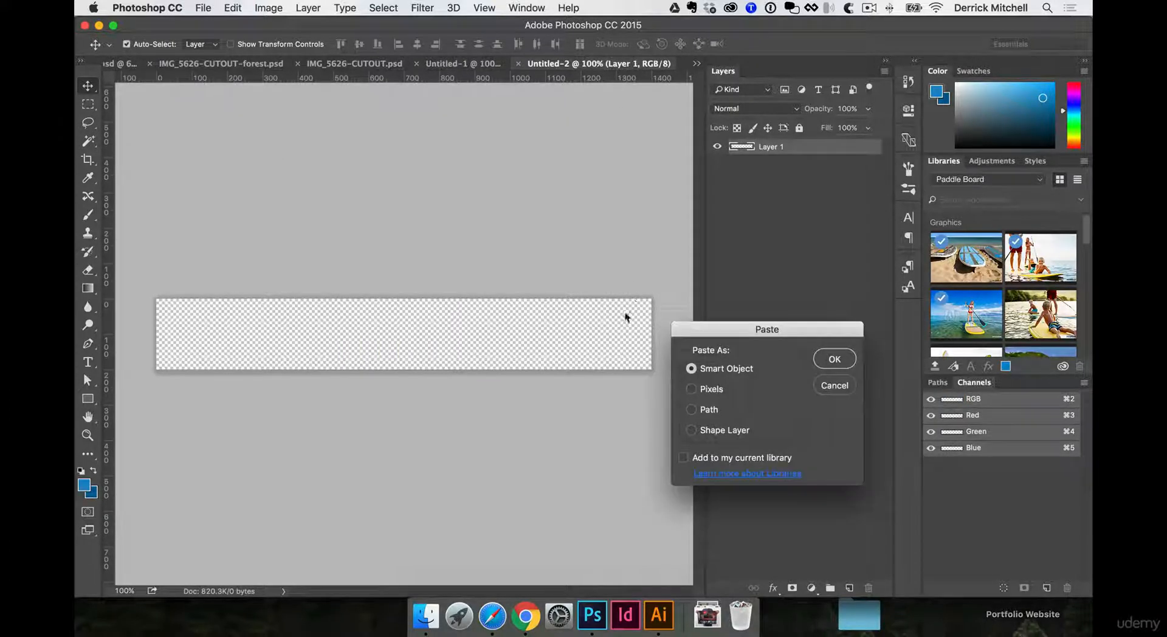
pyautogui.click(828, 360)
pyautogui.moveTo(455, 359); pyautogui.dragTo(567, 427)
pyautogui.moveTo(514, 346); pyautogui.dragTo(514, 403)
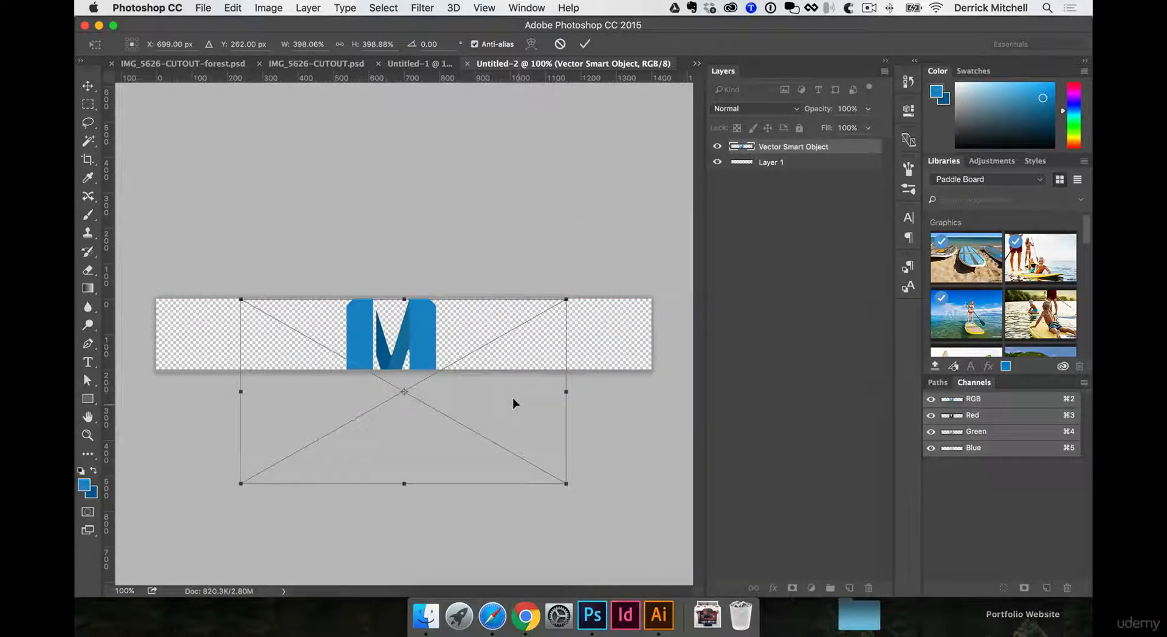
pyautogui.press('Return')
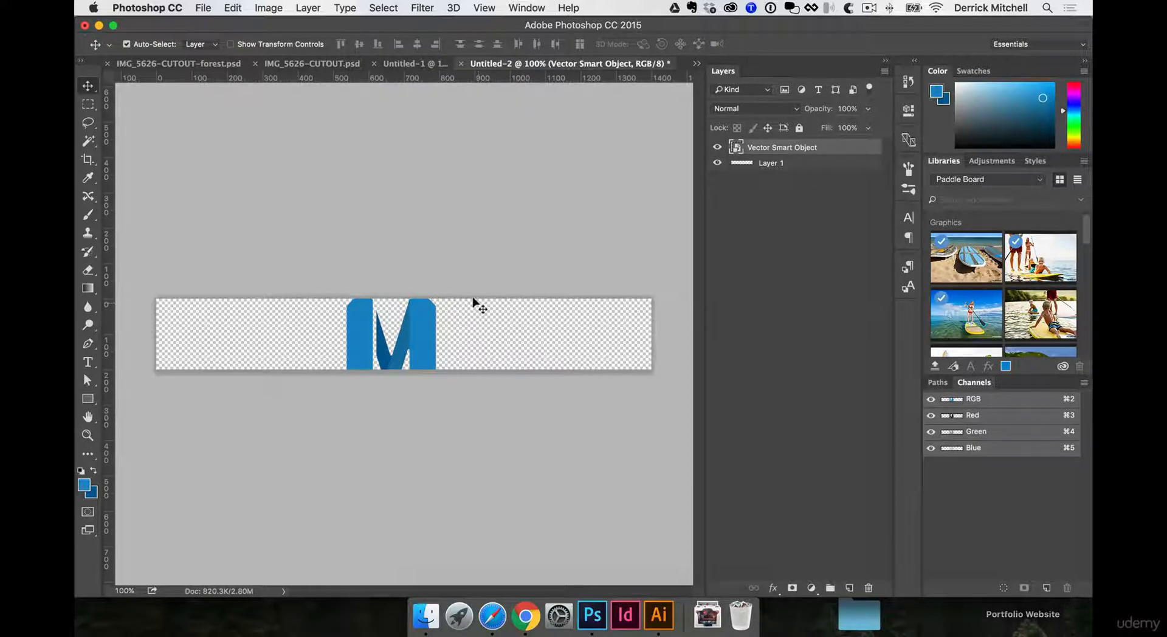
pyautogui.press('super+alt+c')
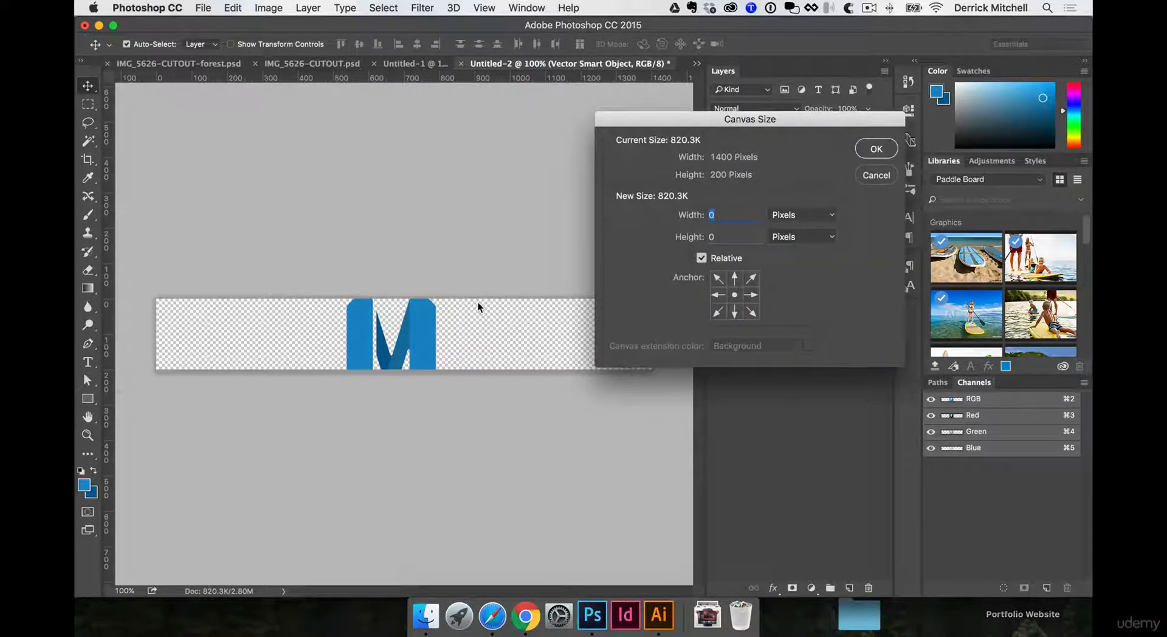
pyautogui.click(876, 175)
pyautogui.press('super+alt+c')
pyautogui.click(869, 176)
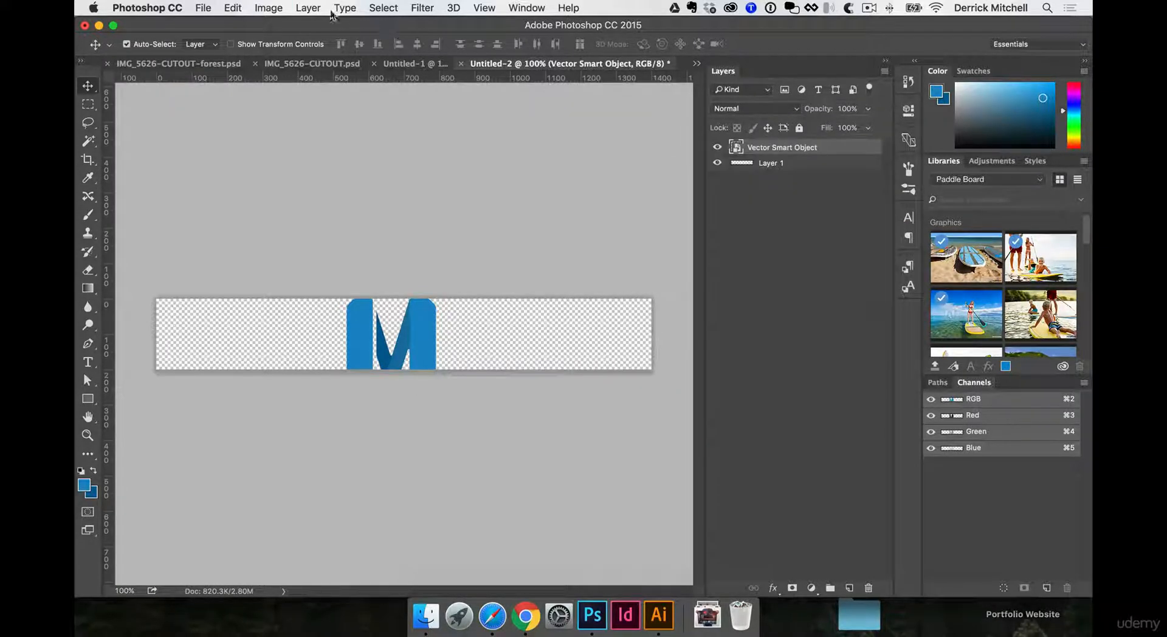
# Step: Extend the canvas downward by a relative height of 500 pixels from the top-center anchor, and move the logo slightly lower
pyautogui.click(269, 7)
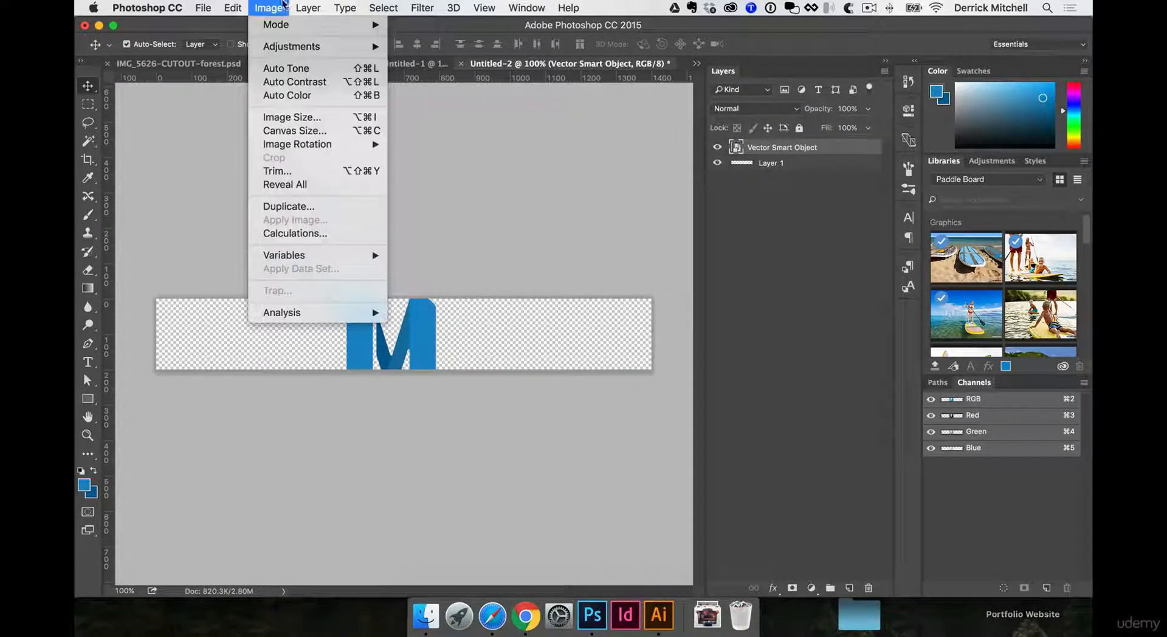
pyautogui.click(316, 132)
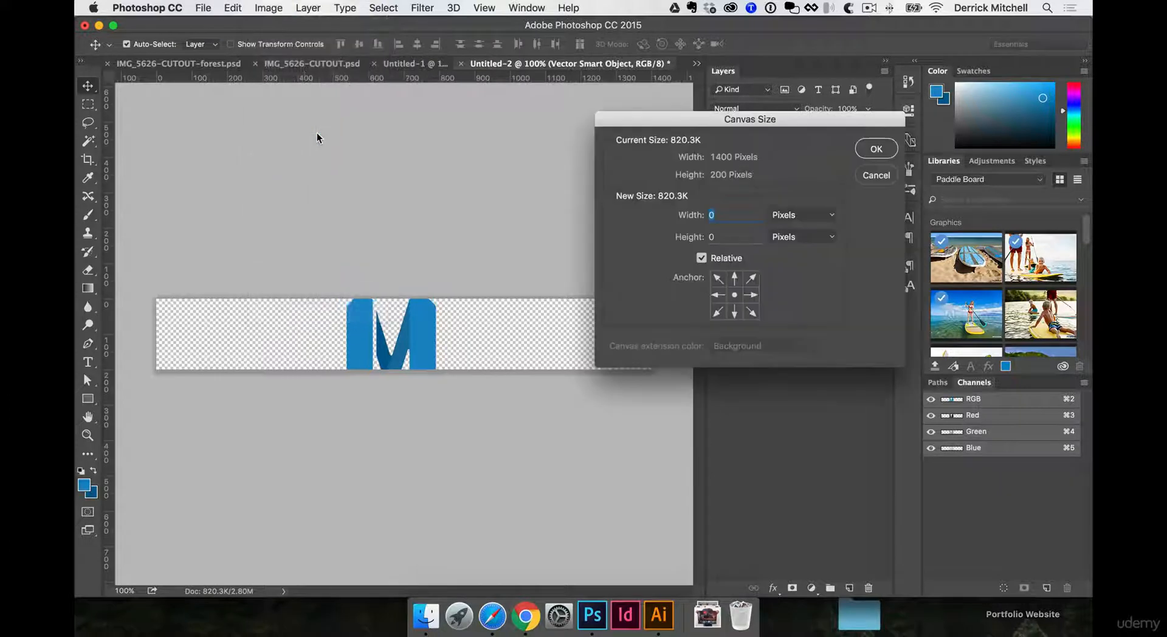
pyautogui.click(734, 279)
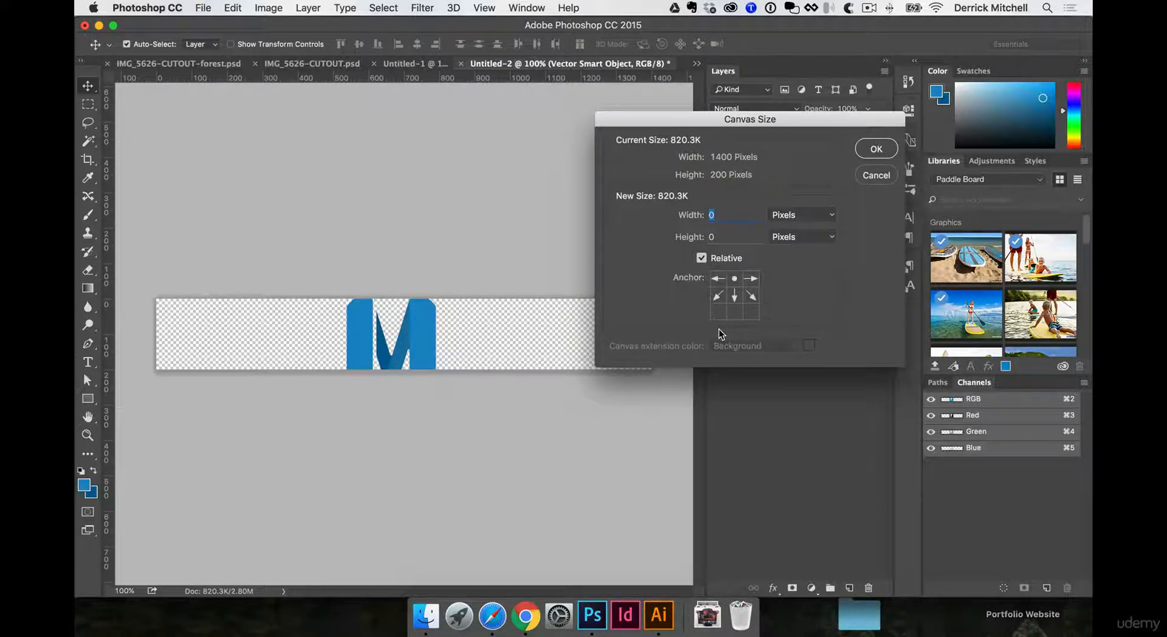
pyautogui.click(734, 295)
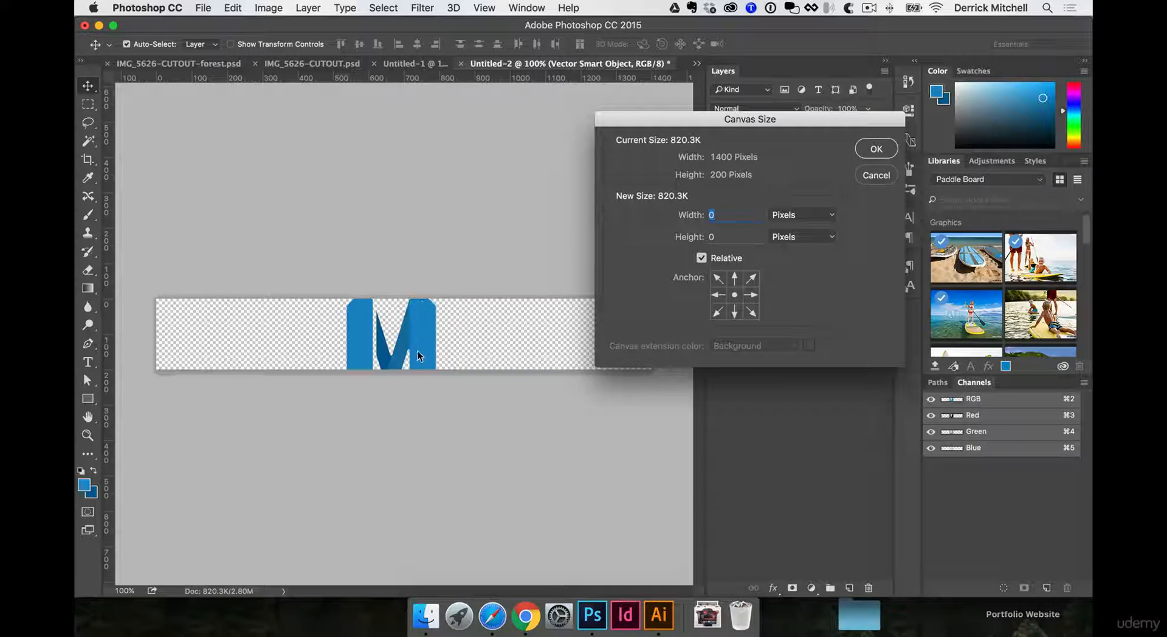
pyautogui.click(735, 278)
pyautogui.press('Tab')
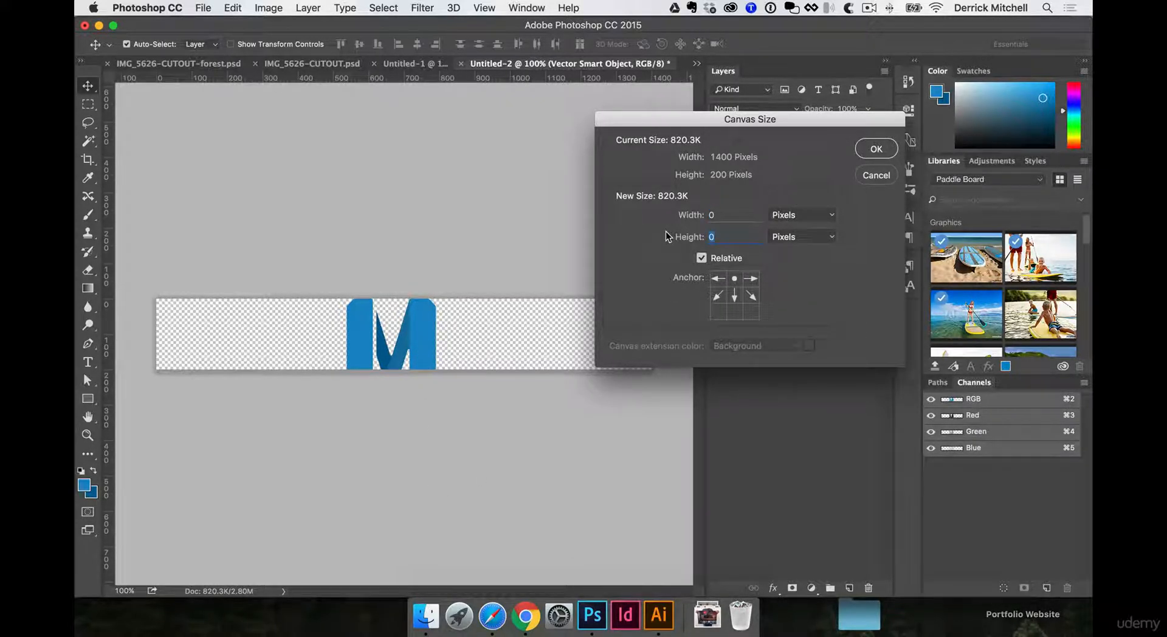
pyautogui.write('500')
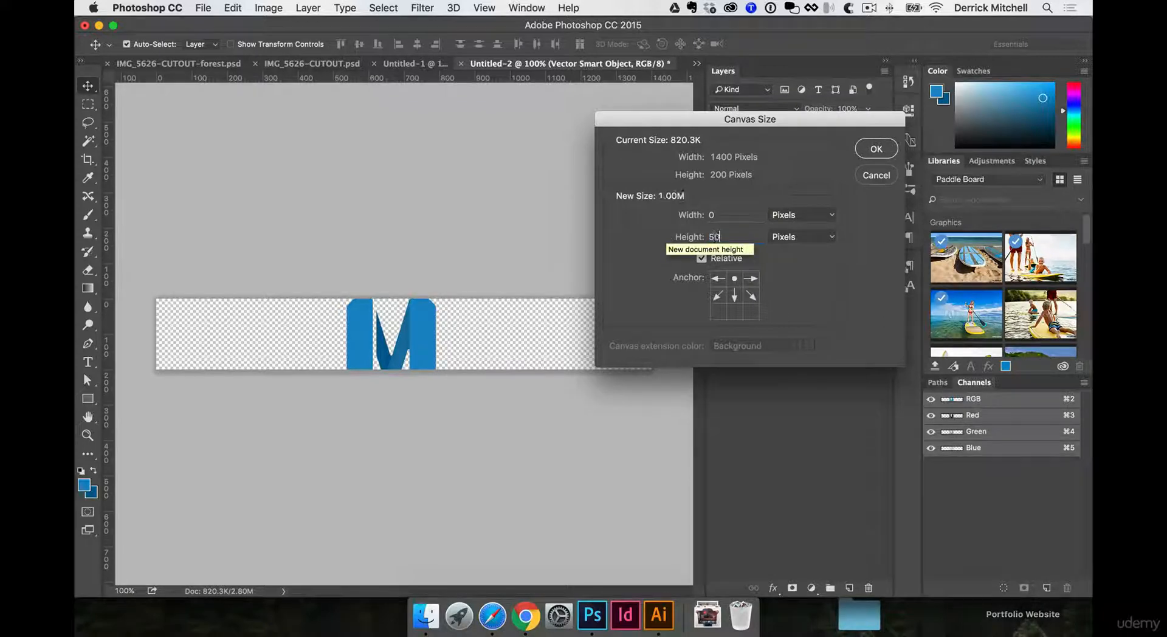
pyautogui.click(872, 152)
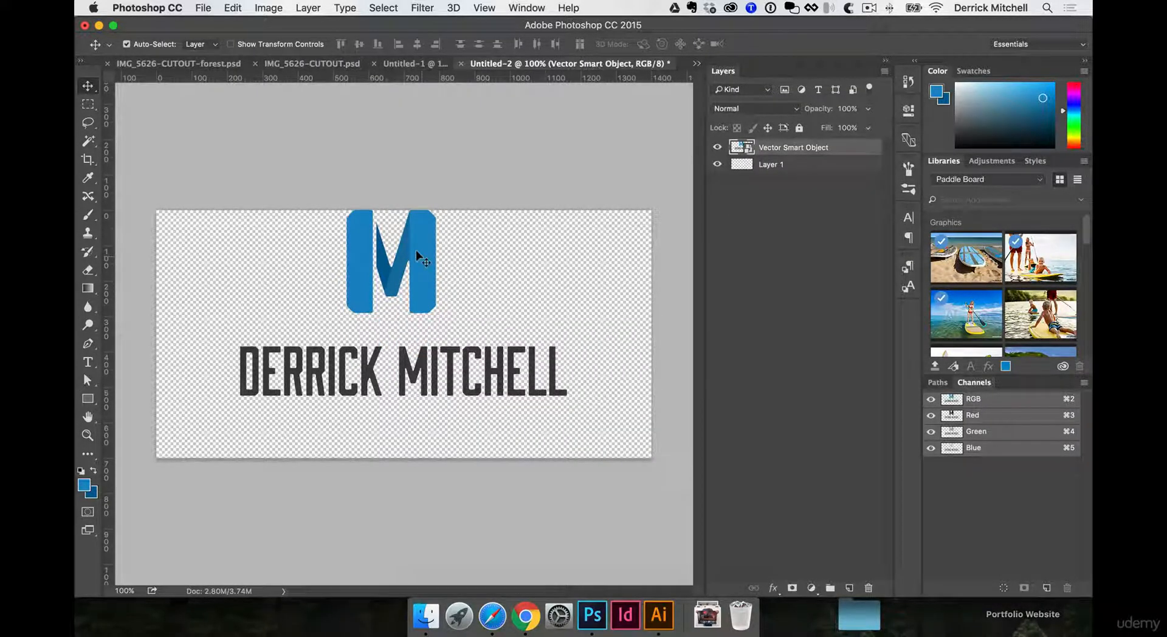
pyautogui.moveTo(419, 252); pyautogui.dragTo(424, 275)
# Step: Fill Layer 1 with the light gray a1a1a1 as a background behind the logo
pyautogui.click(760, 169)
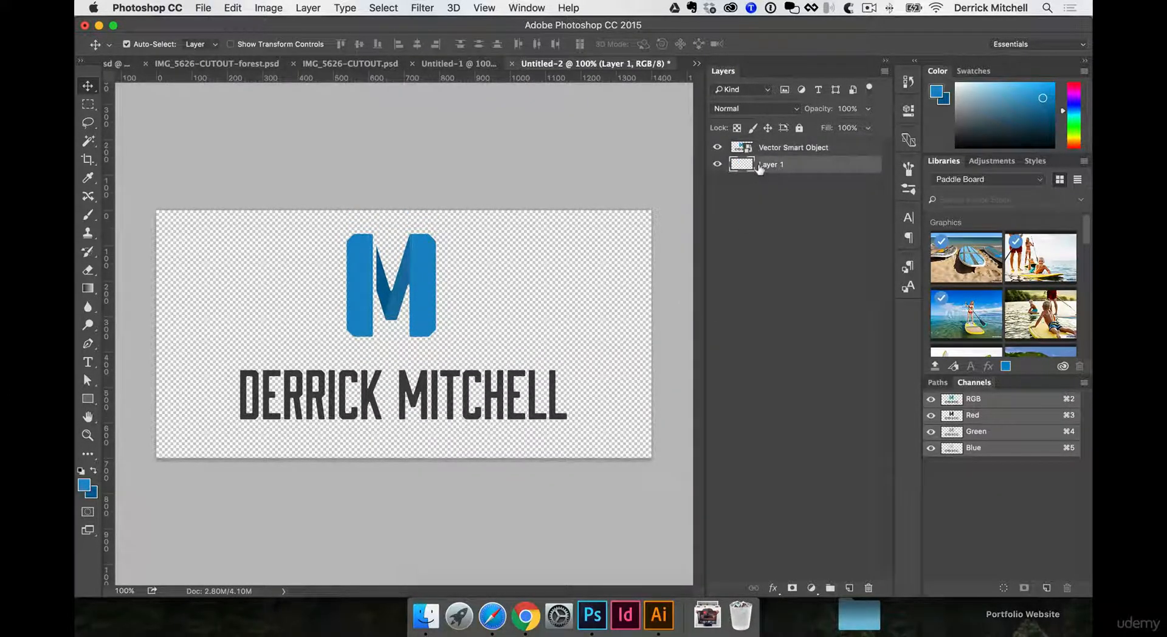
pyautogui.press('i')
pyautogui.click(463, 378)
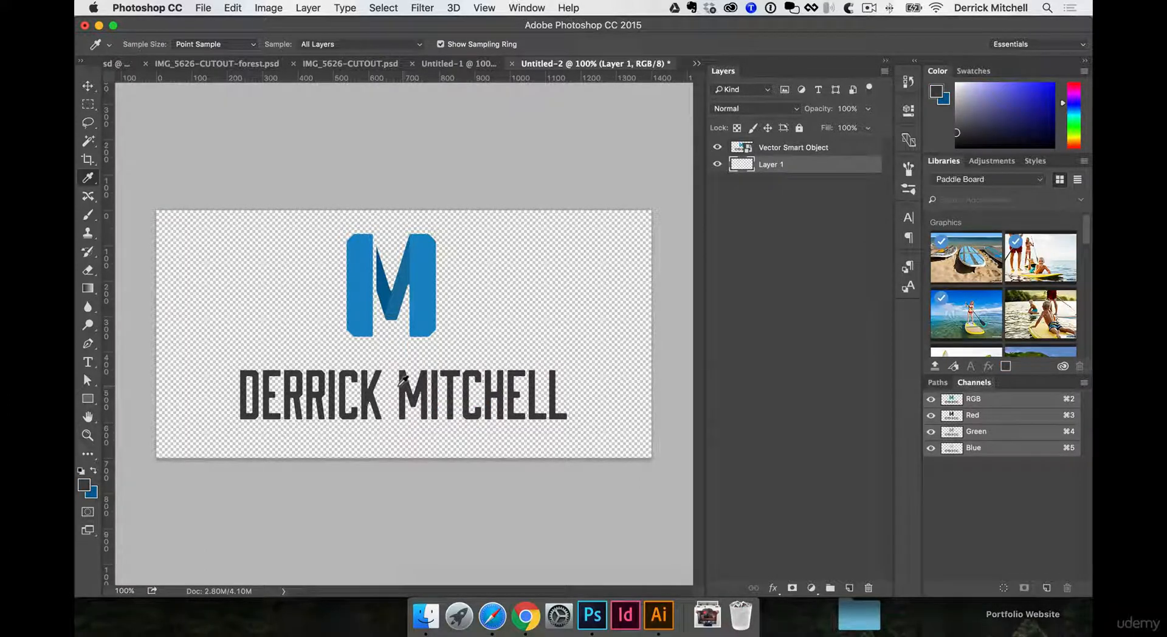
pyautogui.click(85, 484)
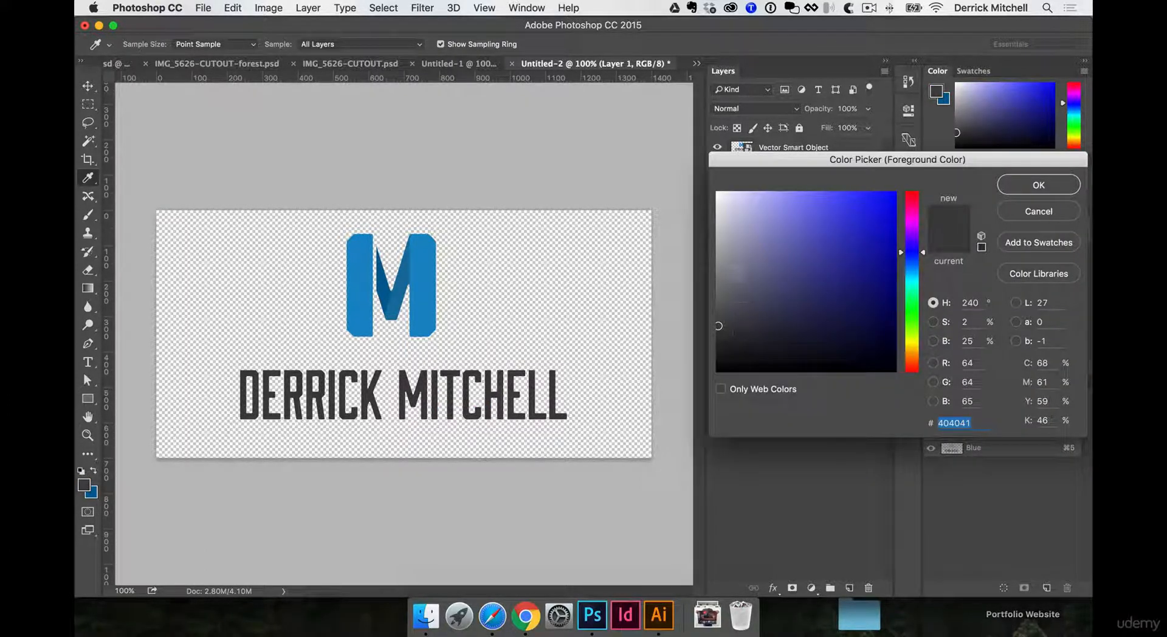
pyautogui.click(687, 257)
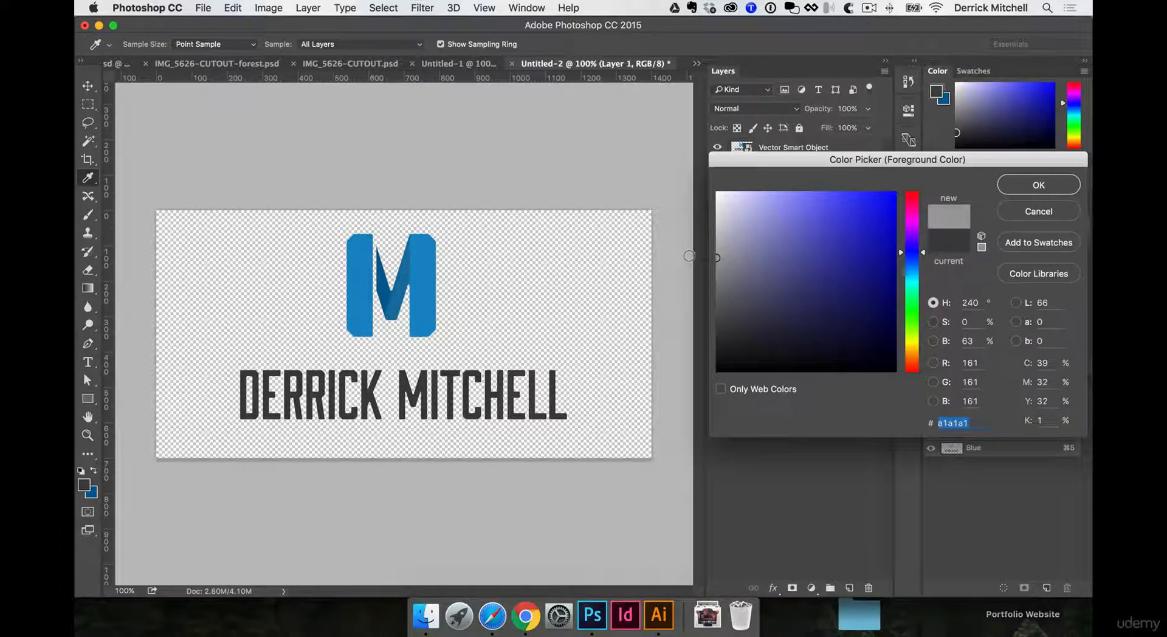
pyautogui.press('Return')
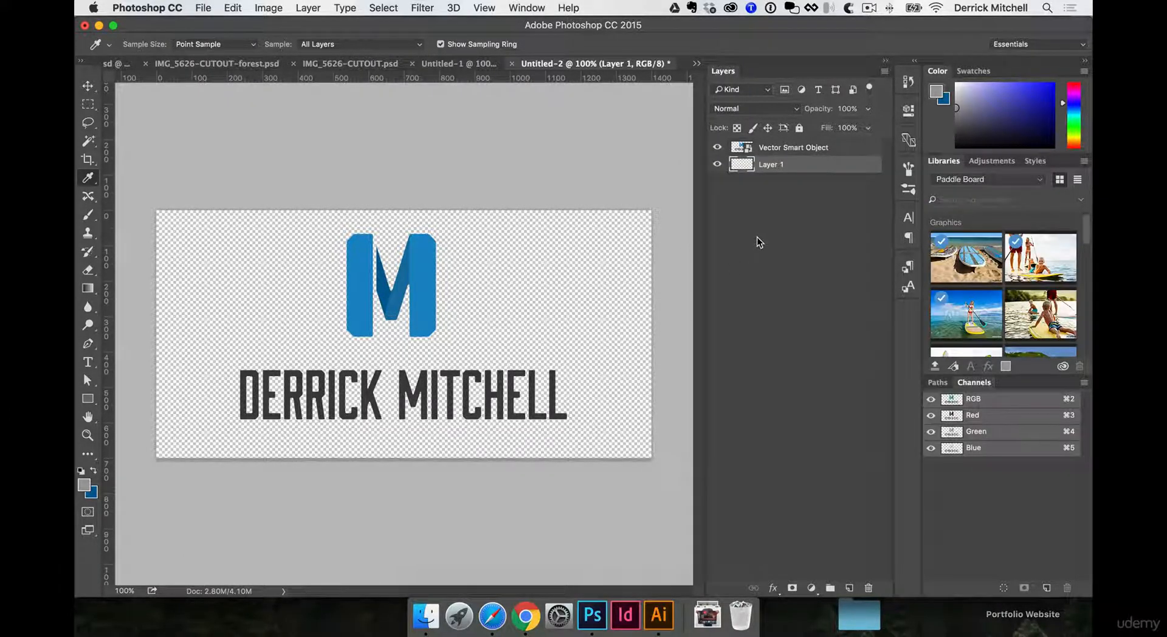
pyautogui.hotkey('alt', 'BackSpace')
pyautogui.press('v')
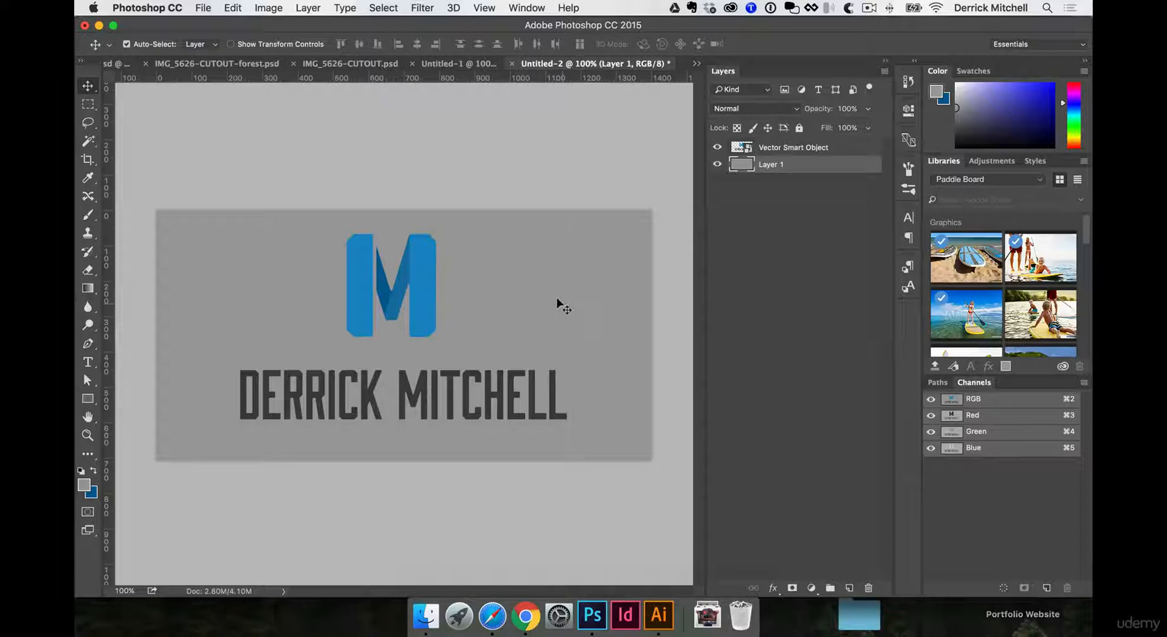
# Step: Fill Layer 1 with a diagonal radial gradient from the M's light blue to its sampled dark blue, and select the logo layer
pyautogui.press('i')
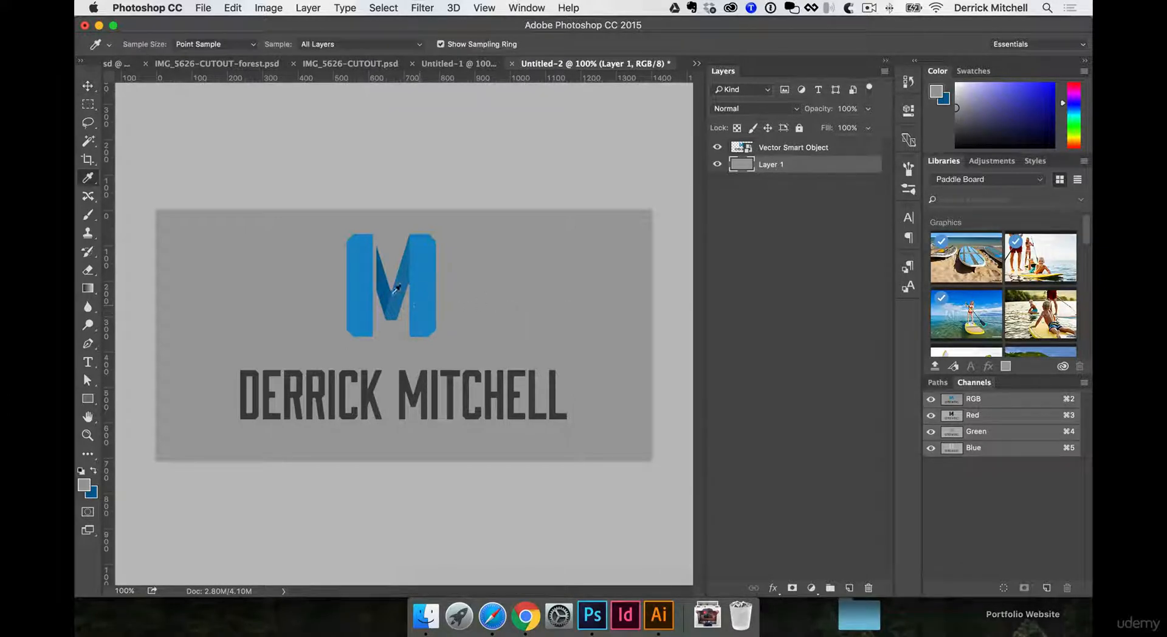
pyautogui.click(385, 283)
pyautogui.click(359, 263)
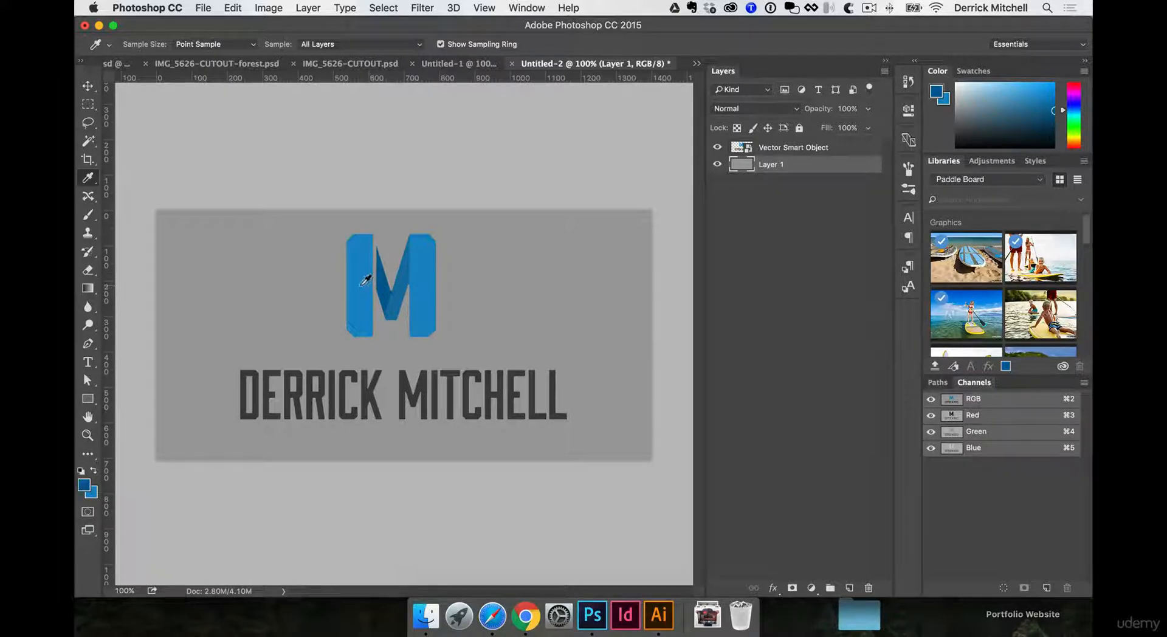
pyautogui.press('x')
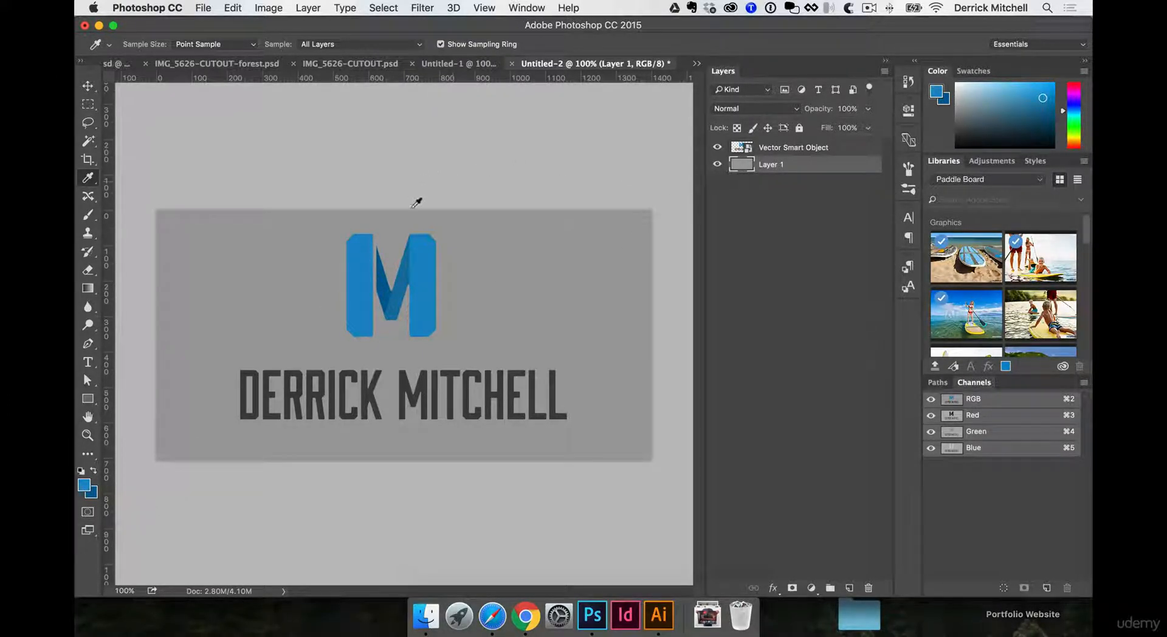
pyautogui.press('g')
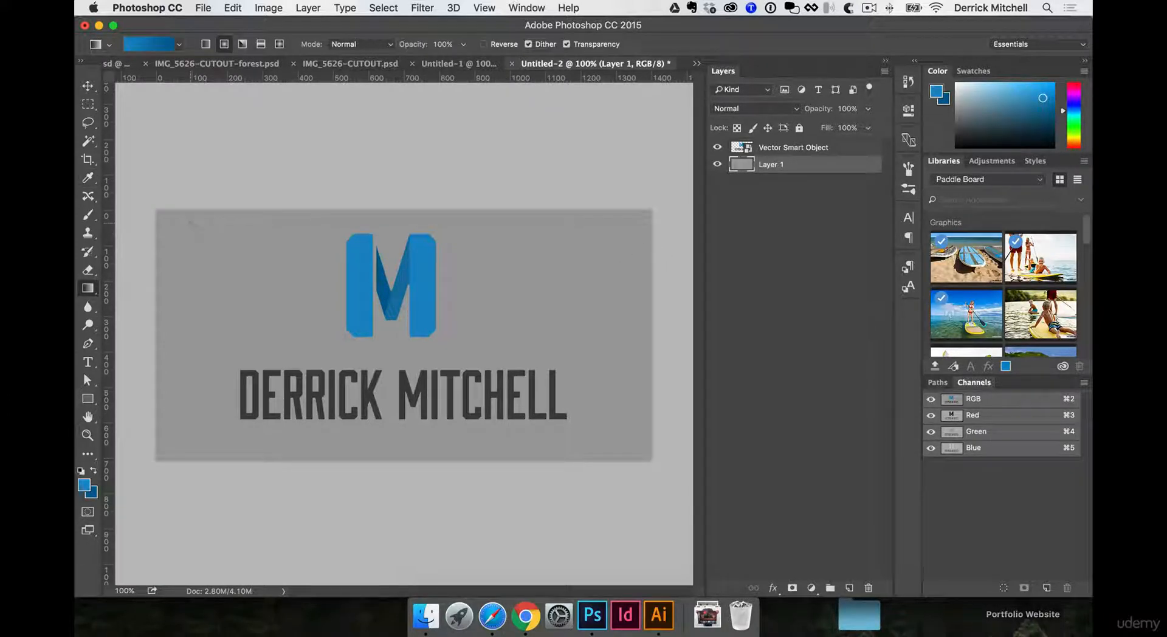
pyautogui.moveTo(192, 224); pyautogui.dragTo(729, 504)
pyautogui.press('v')
pyautogui.click(409, 281)
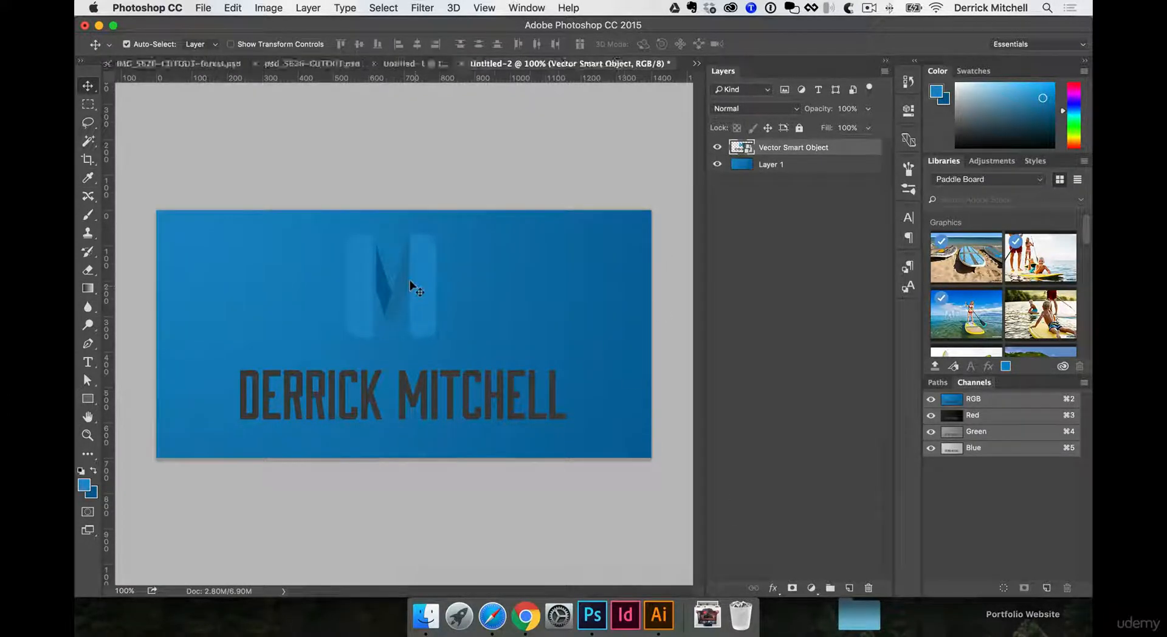
# Step: Apply a white Color Overlay at 100% opacity to the logo's Vector Smart Object layer
pyautogui.click(776, 591)
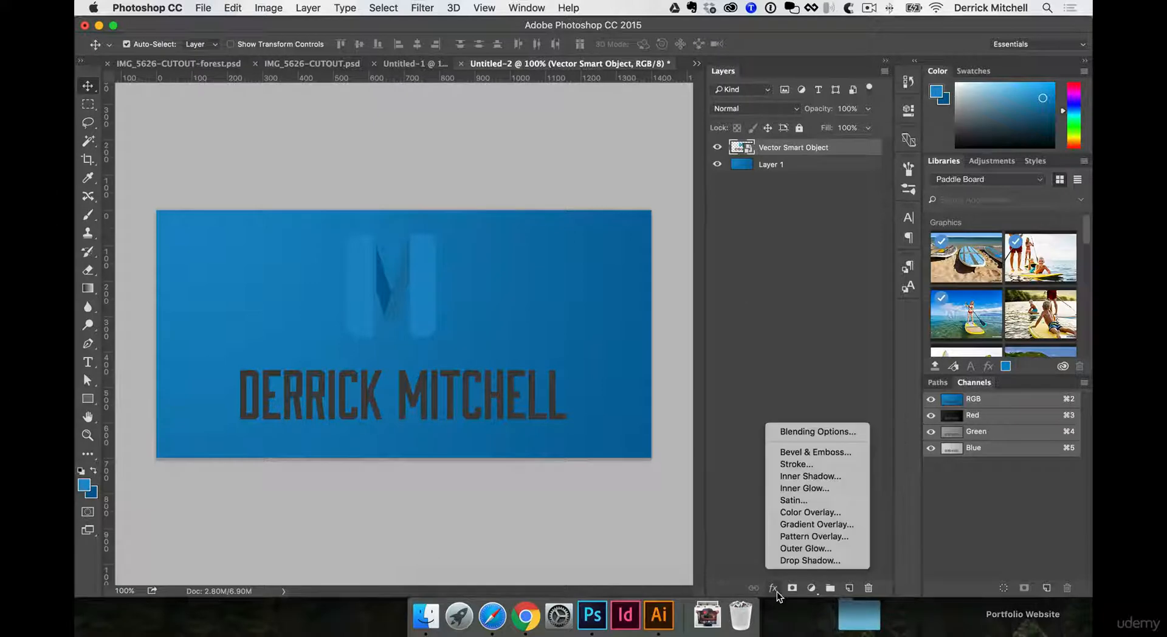
pyautogui.click(810, 512)
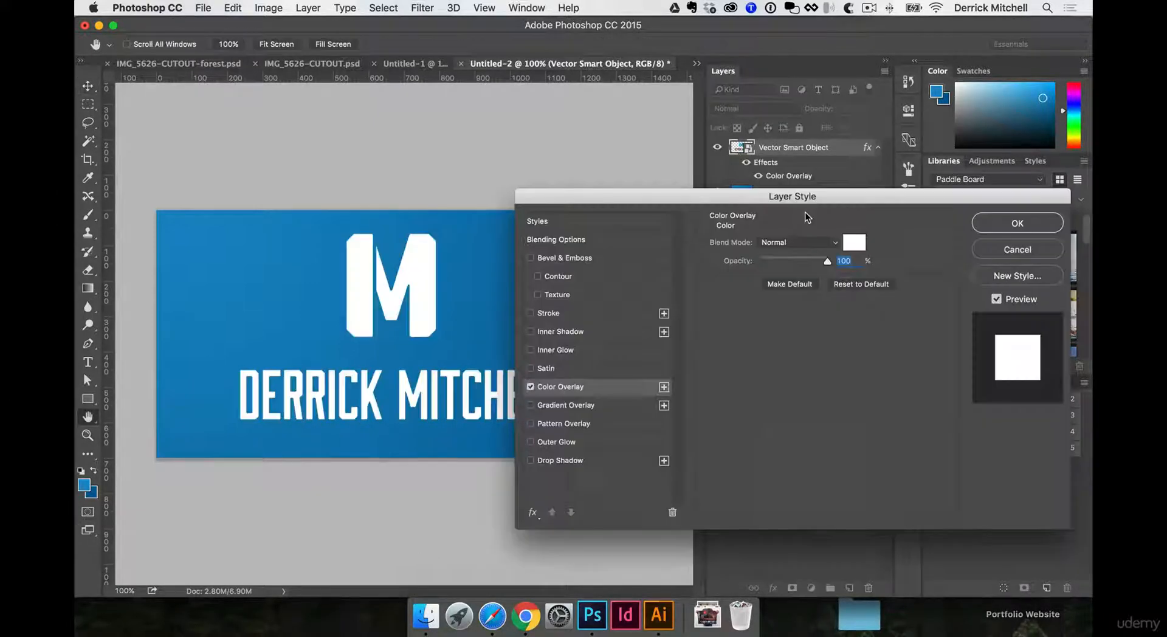
pyautogui.click(1033, 223)
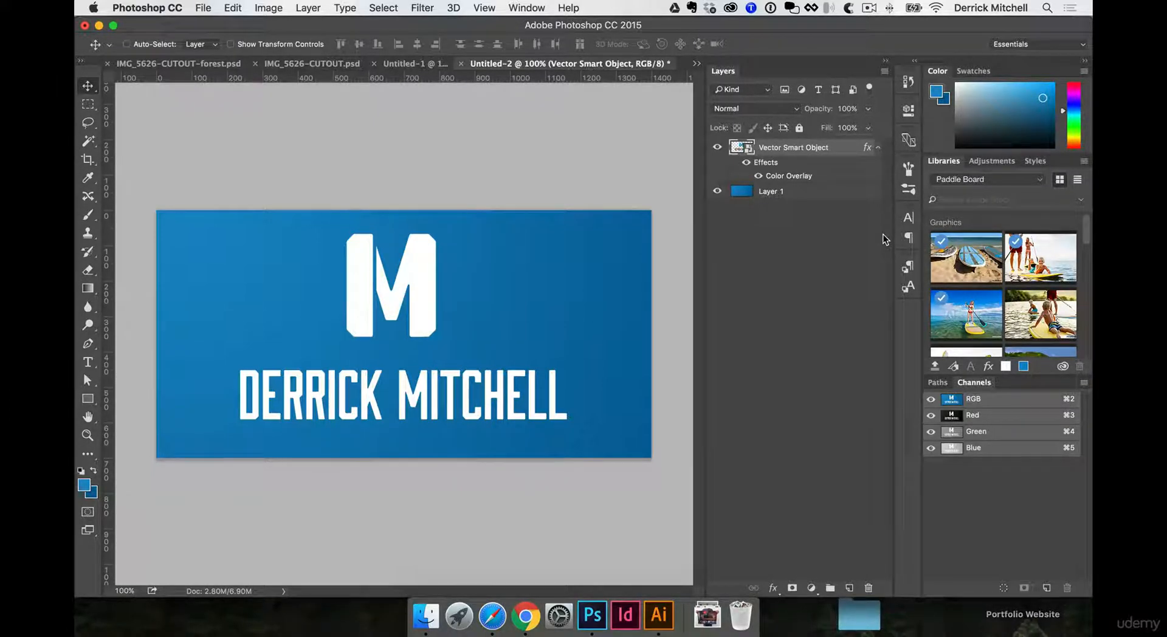
# Step: Prepare a Save for Web (Legacy) JPEG export at quality 70 and compare the optimized preview with the original
pyautogui.click(203, 8)
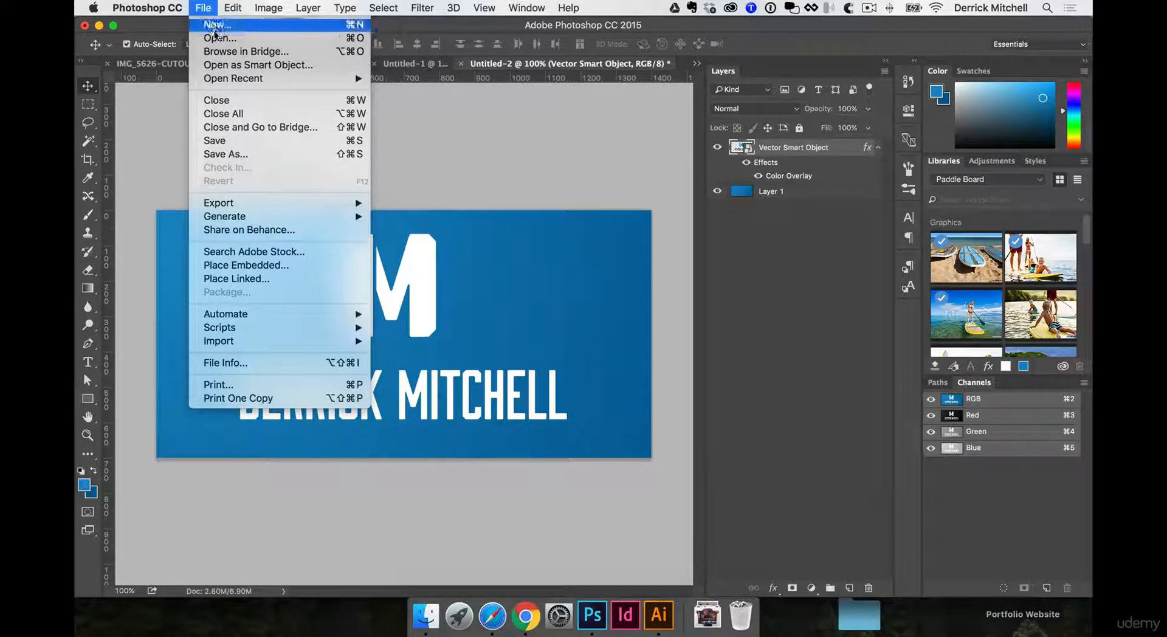
pyautogui.moveTo(234, 210)
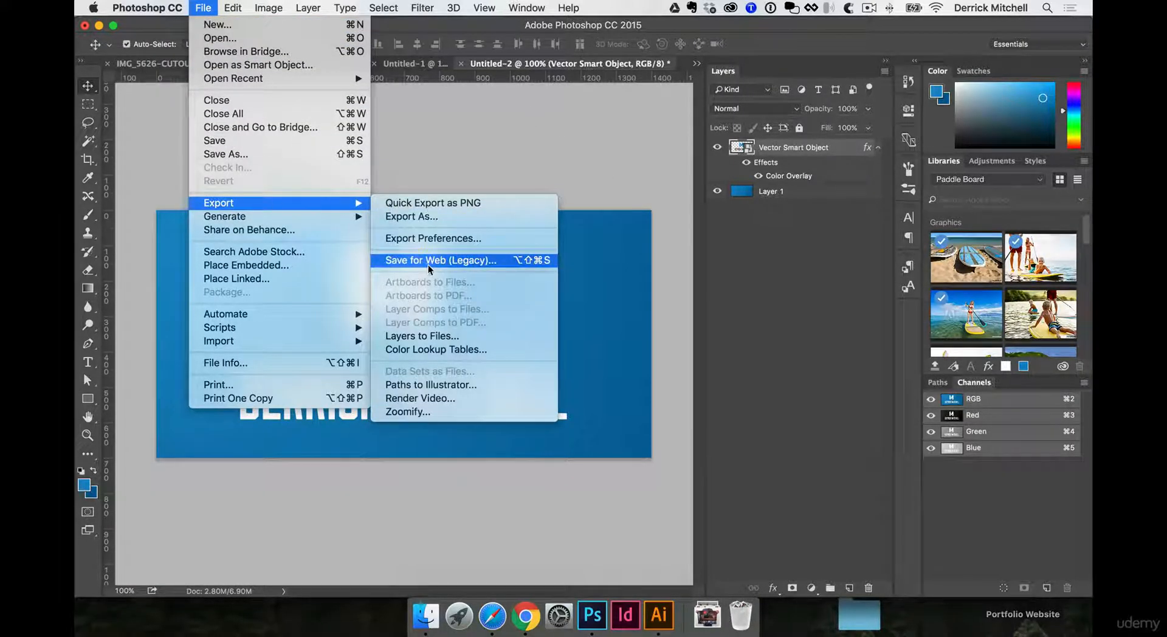
pyautogui.click(491, 263)
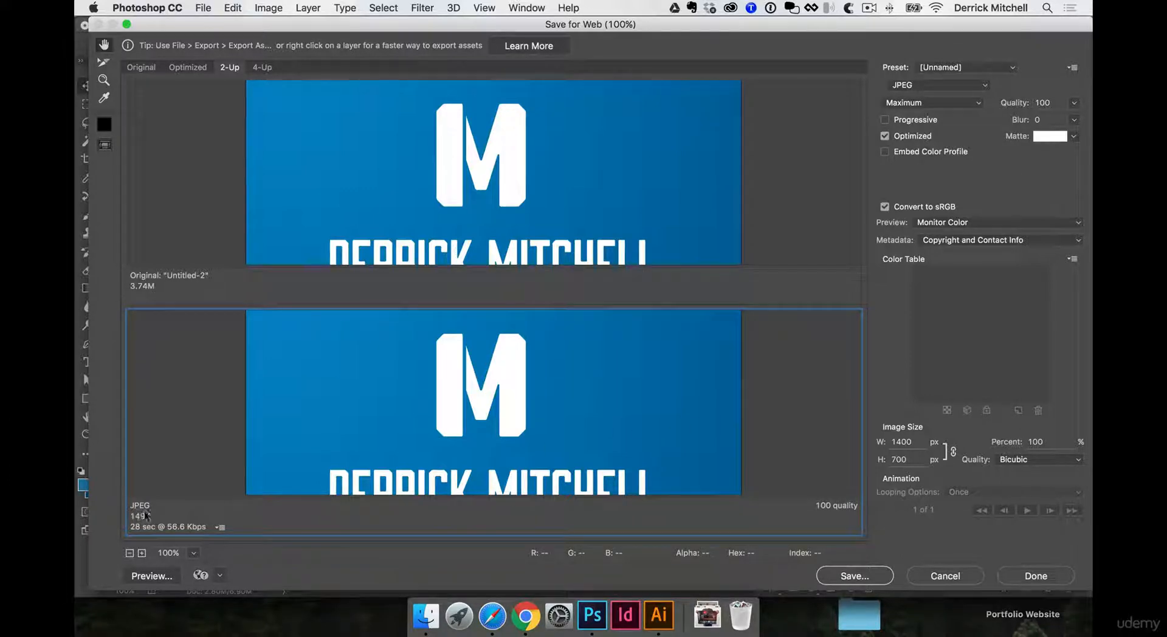
pyautogui.moveTo(1055, 104); pyautogui.dragTo(1004, 94)
pyautogui.write('70')
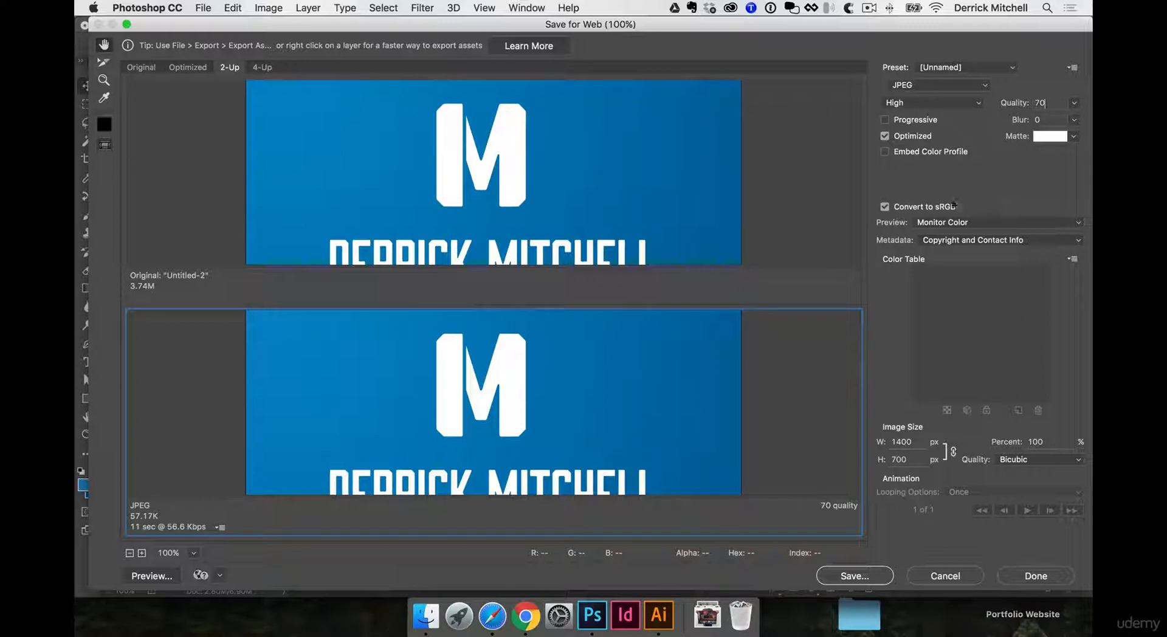
pyautogui.click(748, 228)
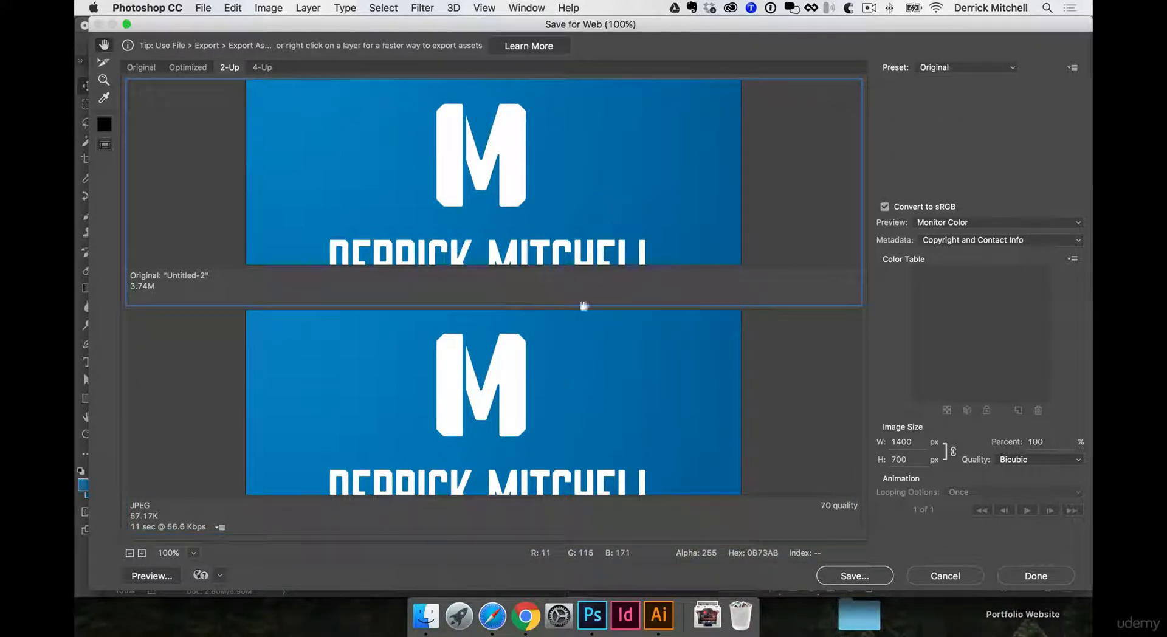
pyautogui.click(557, 422)
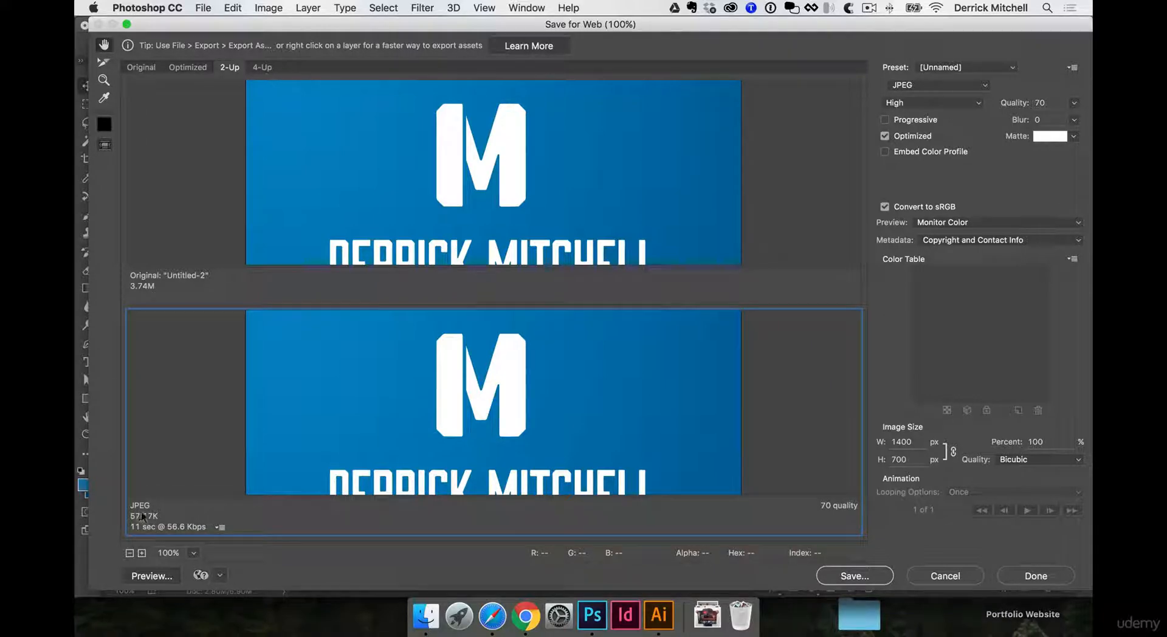
# Step: Save the optimized JPEG to the Desktop as dm-logo-full-width.jpg
pyautogui.click(847, 574)
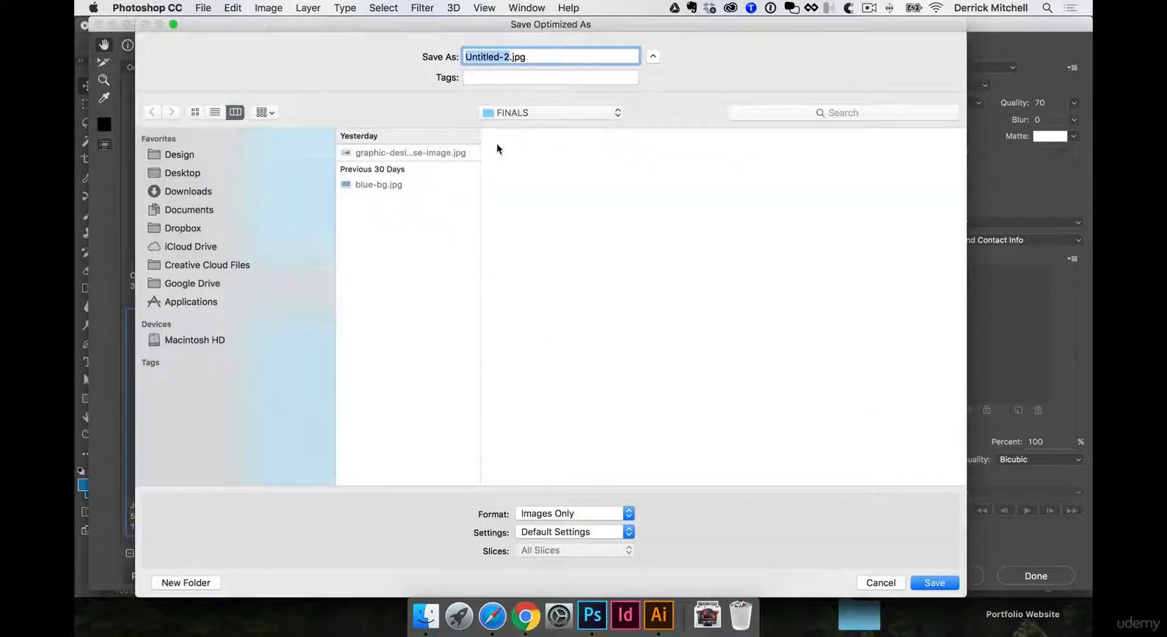
pyautogui.write('dm-')
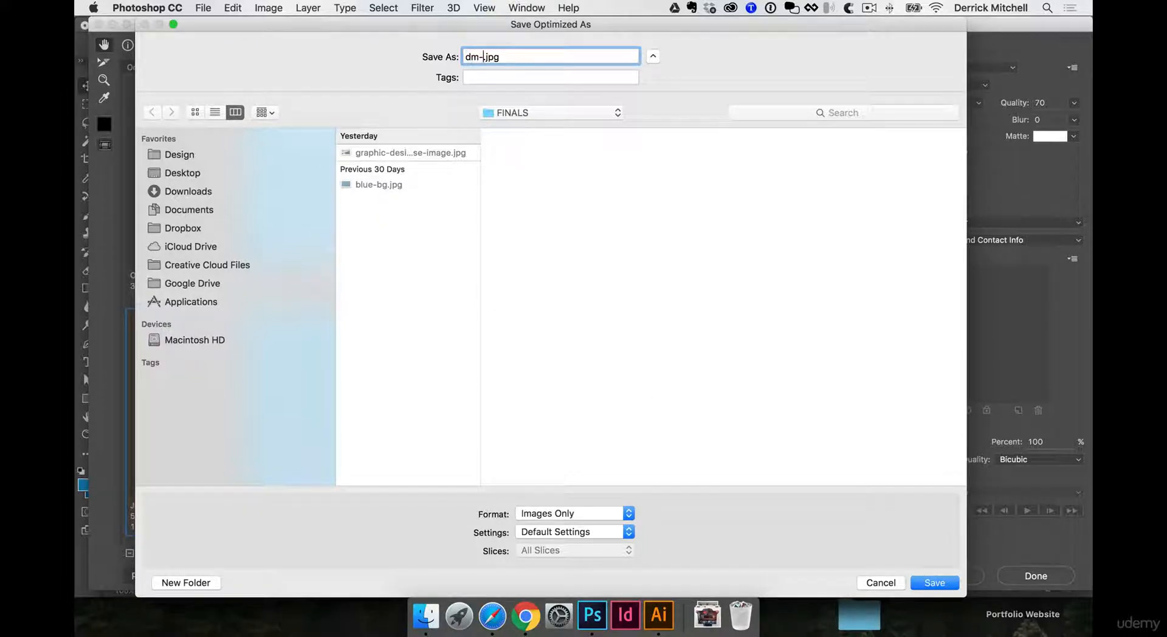
pyautogui.write('logo-full-width')
pyautogui.click(203, 178)
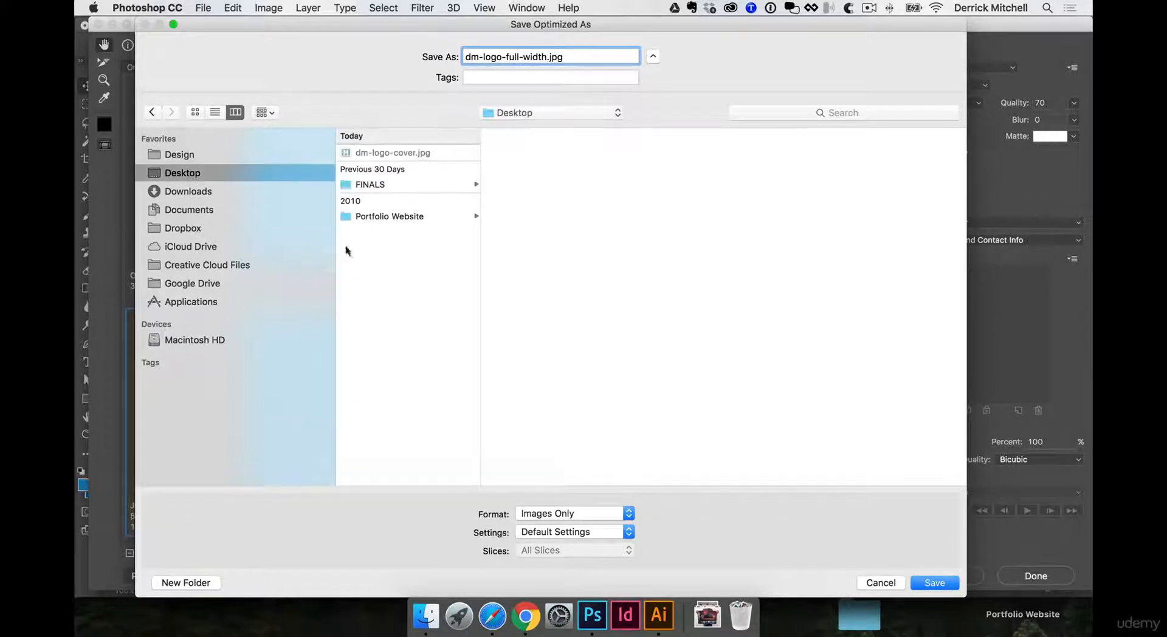
pyautogui.click(934, 582)
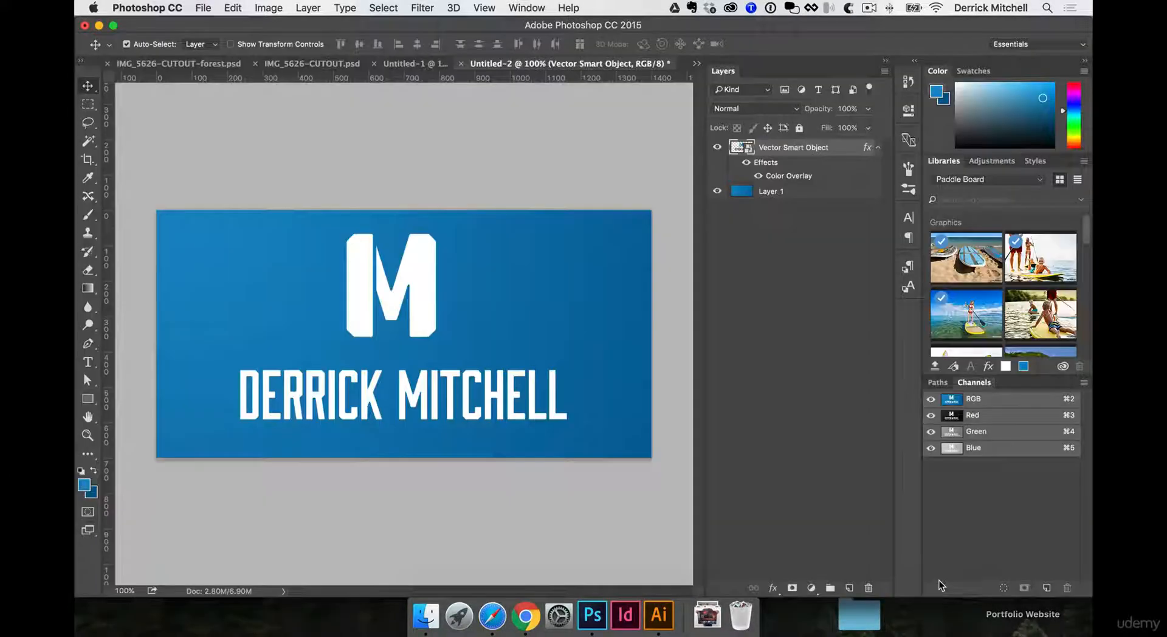
# Step: Switch to the Behance project editor in Chrome and upload dm-logo-full-width.jpg from the Desktop to the project content
pyautogui.click(526, 615)
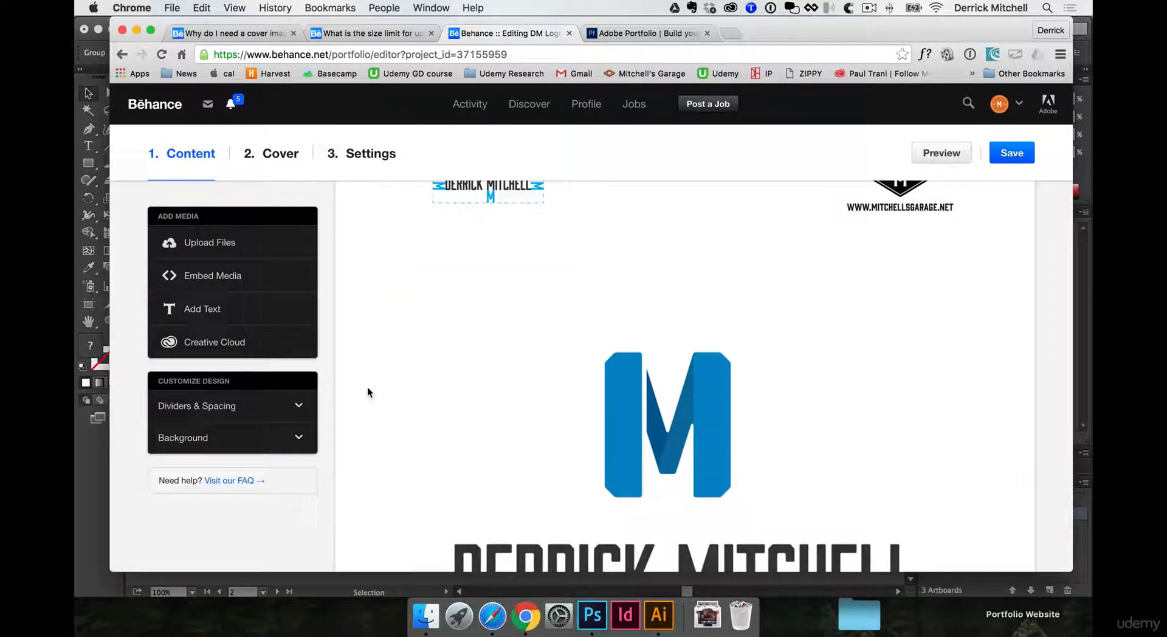
pyautogui.click(225, 244)
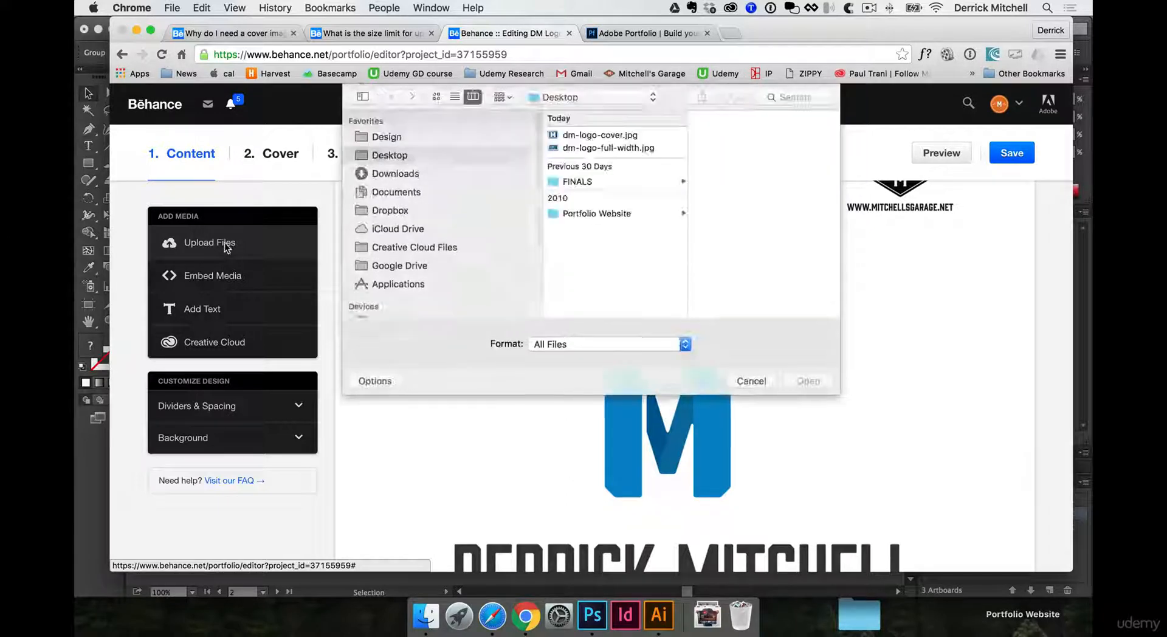
pyautogui.click(577, 148)
pyautogui.click(810, 379)
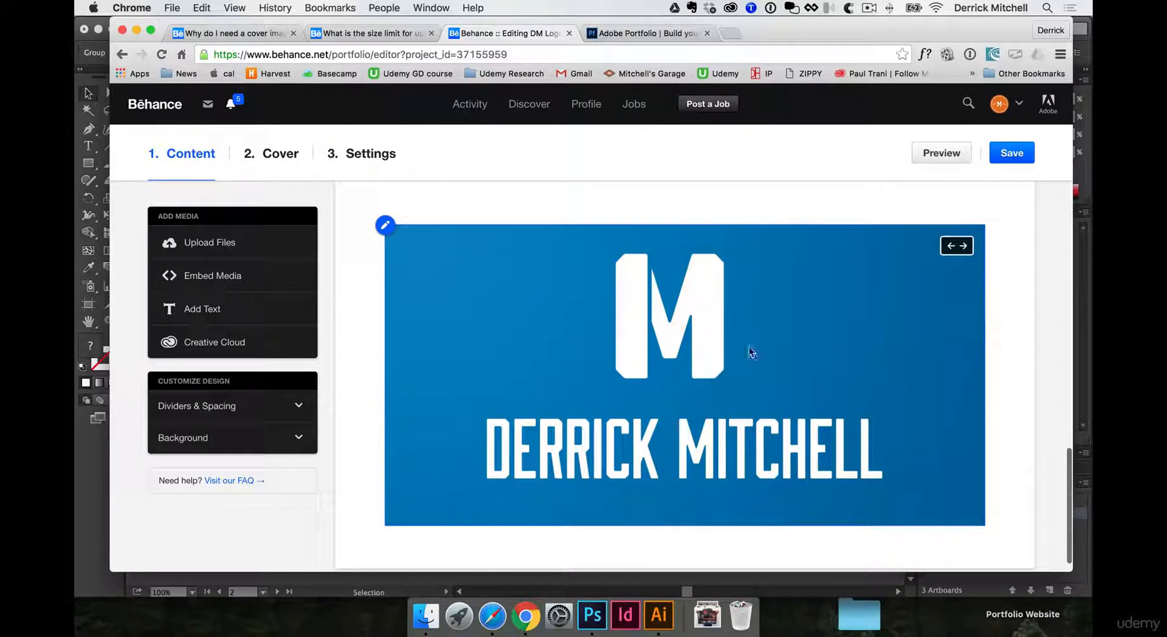
# Step: Expand the uploaded blue logo image to full width and review it within the project layout
pyautogui.click(961, 250)
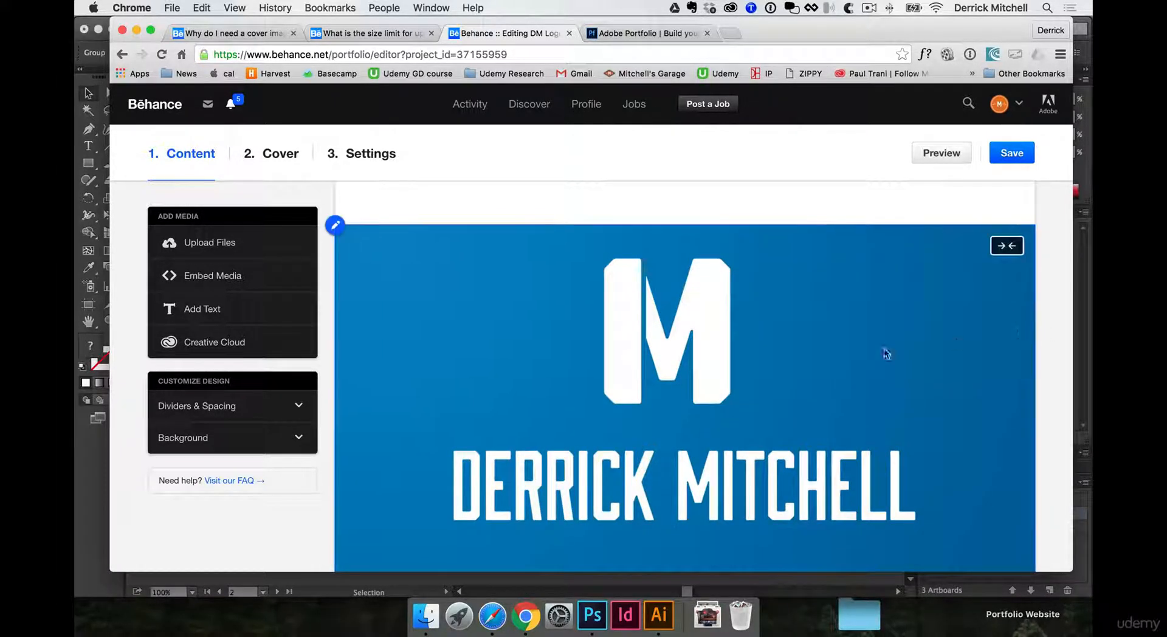
pyautogui.scroll(2, 1037, 312)
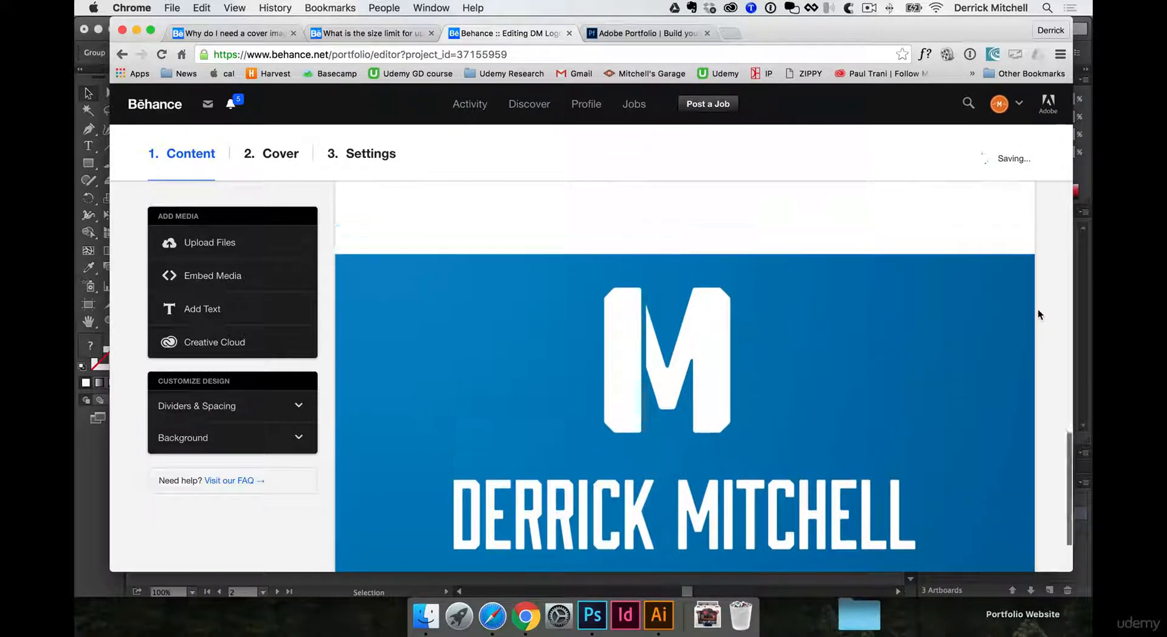
pyautogui.scroll(4, 1036, 312)
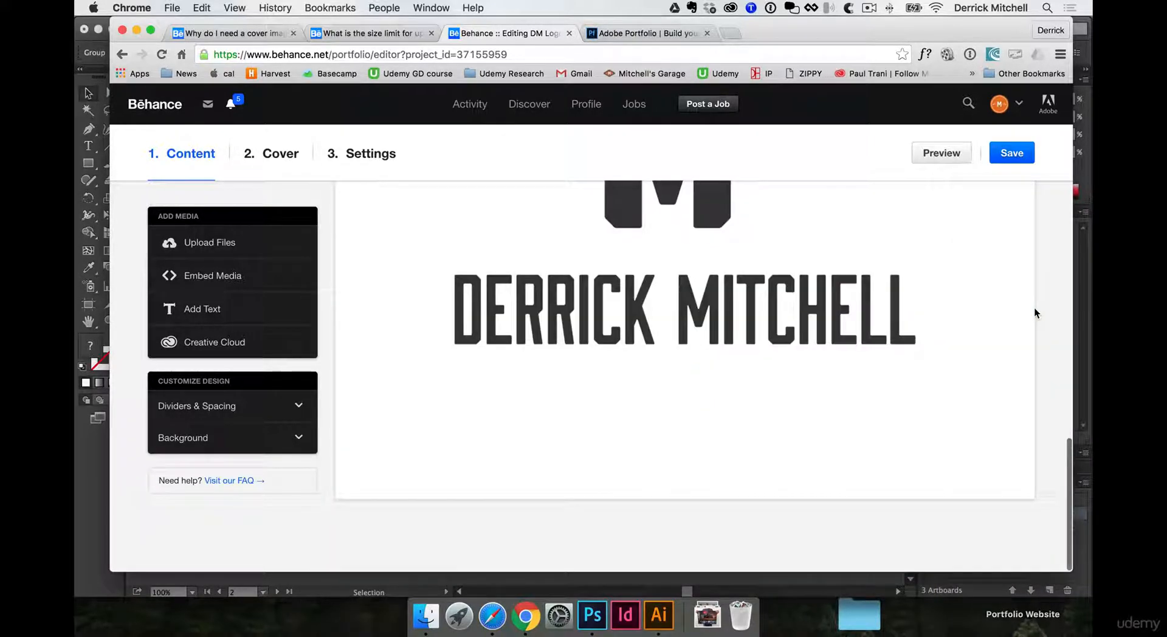